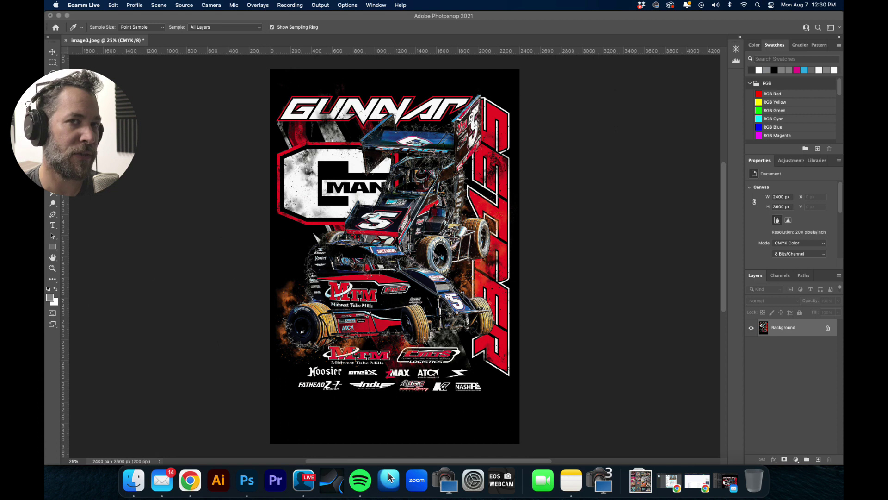
Step: Return to Photoshop and arrange the floating Actions panel and the canvas so the race car artwork is uncovered
click(581, 384)
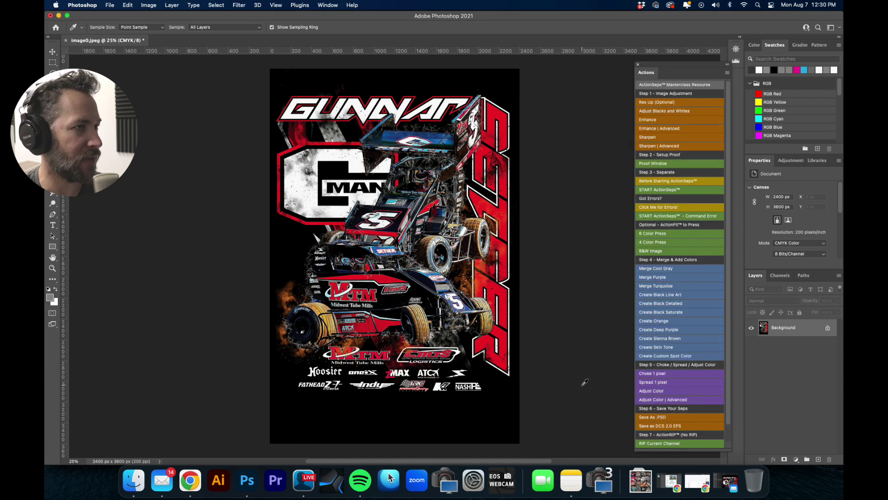
drag(667, 68, 612, 71)
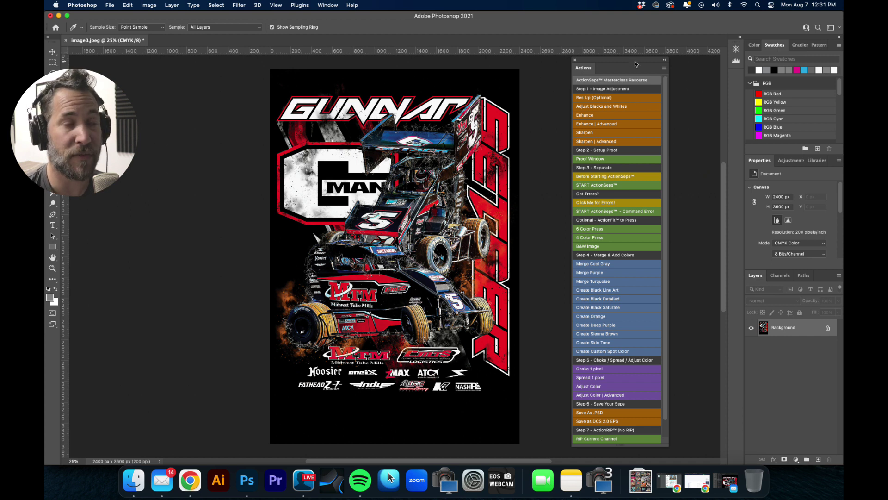
drag(634, 61, 645, 60)
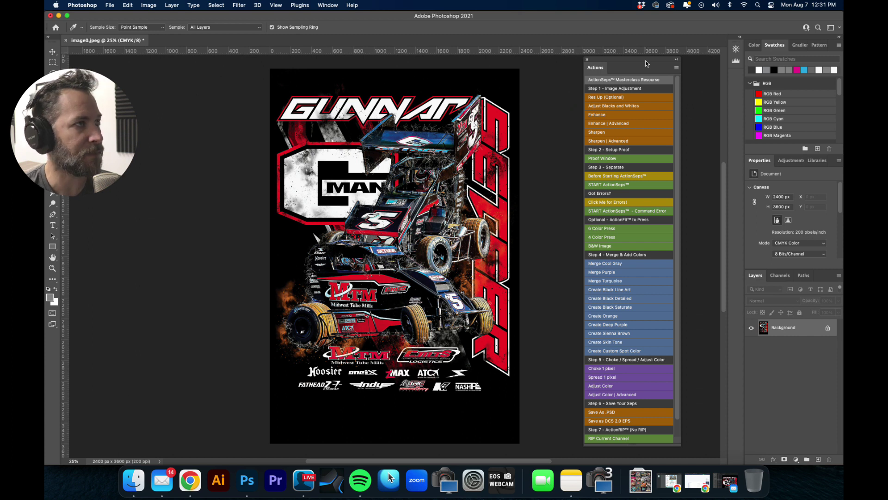
drag(645, 60, 651, 59)
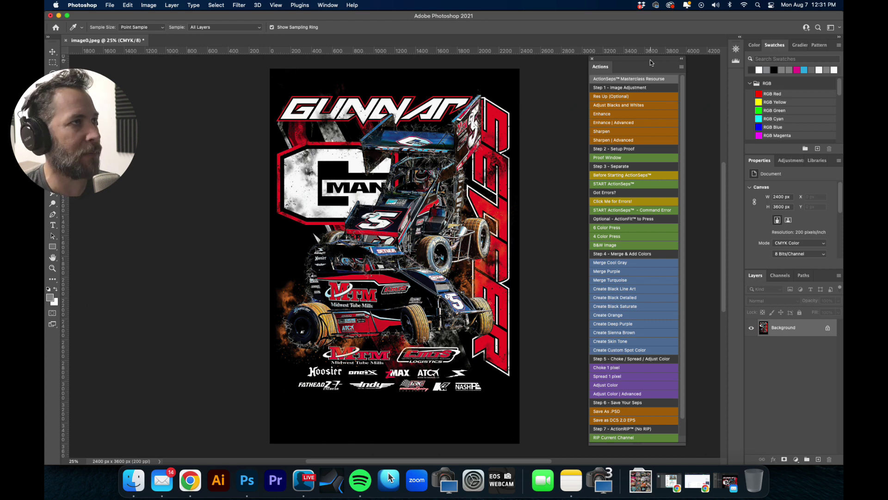
drag(650, 60, 652, 62)
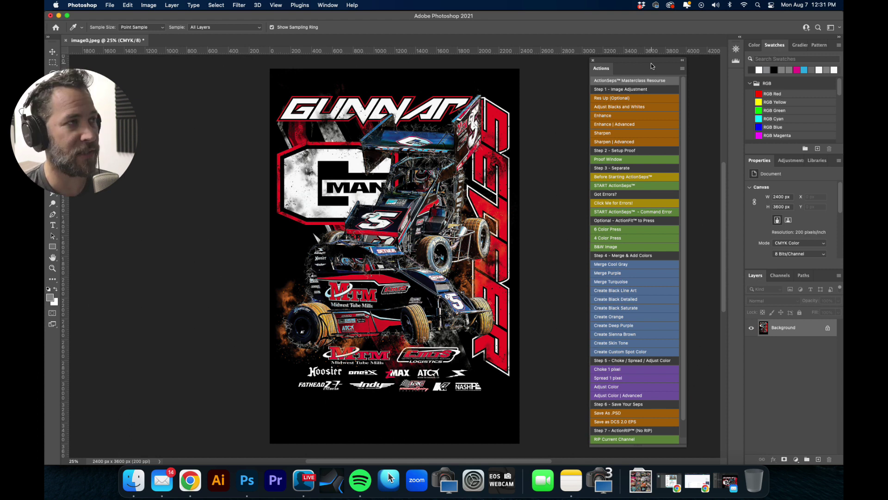
click(650, 62)
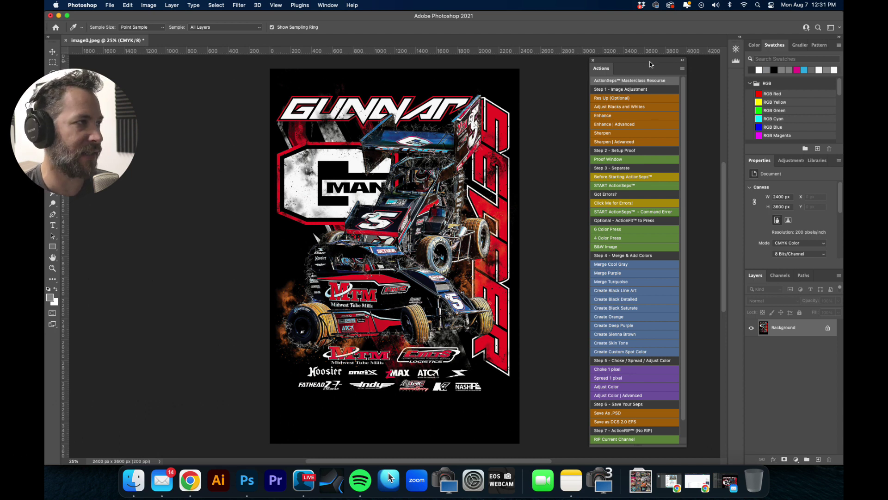
drag(650, 61, 648, 63)
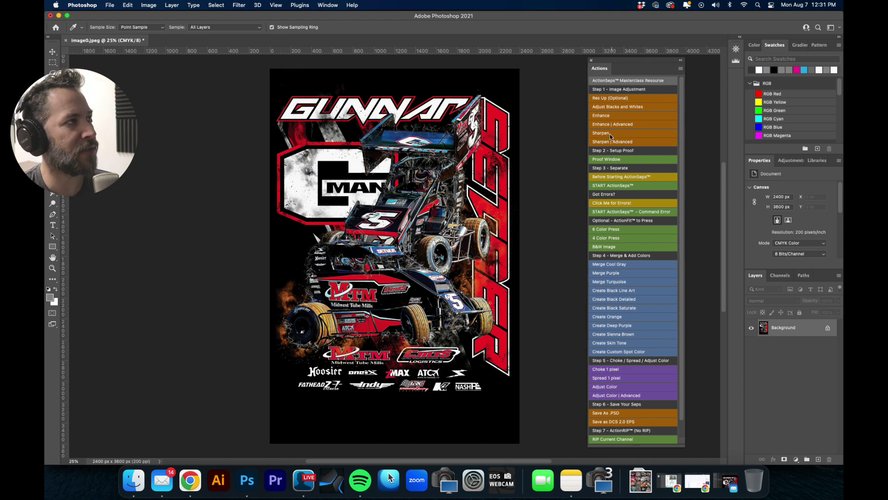
scroll(455, 132, left, 4)
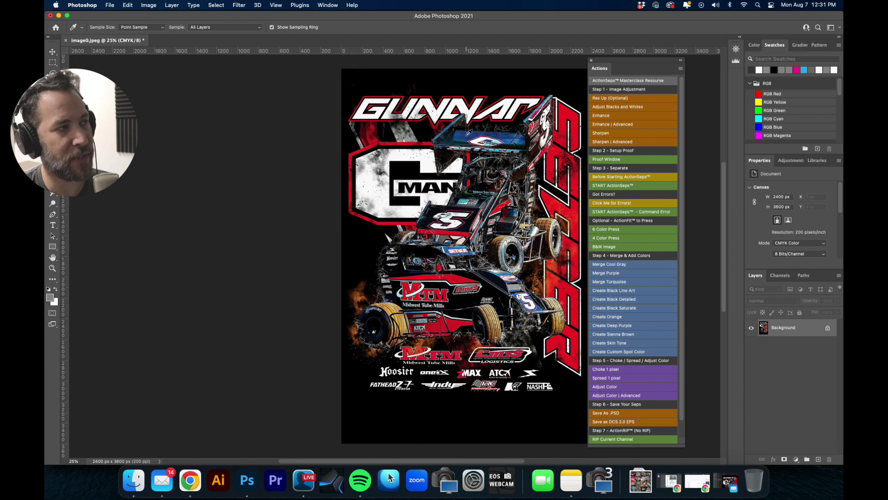
drag(634, 64, 660, 63)
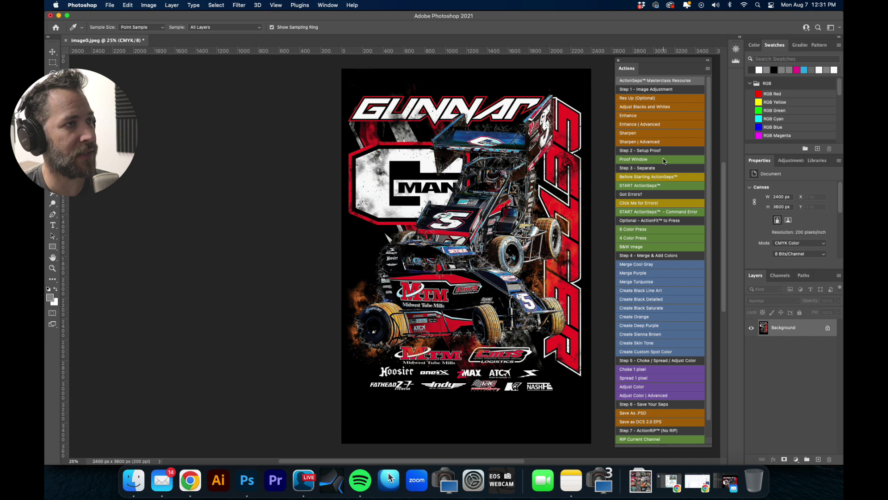
Step: Run the Proof Window action with the Working CMYK: U.S. Web Coated (SWOP) v2 profile to create a side-by-side proof copy
click(653, 160)
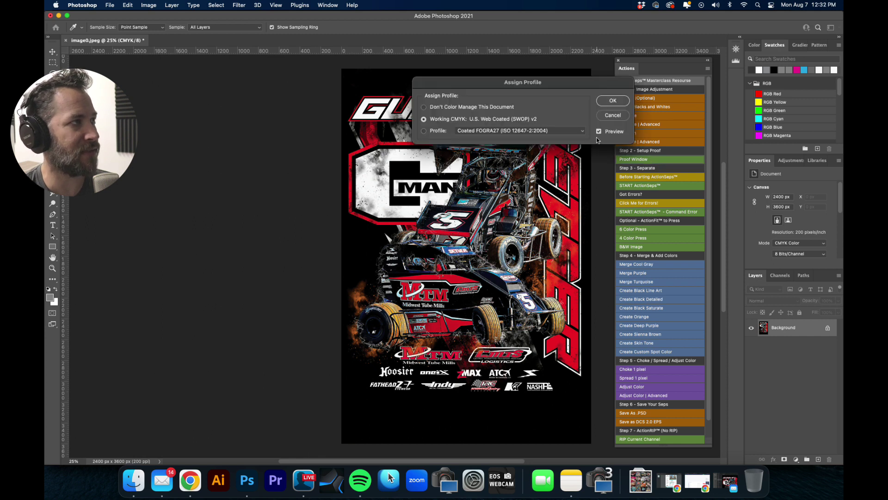
click(607, 116)
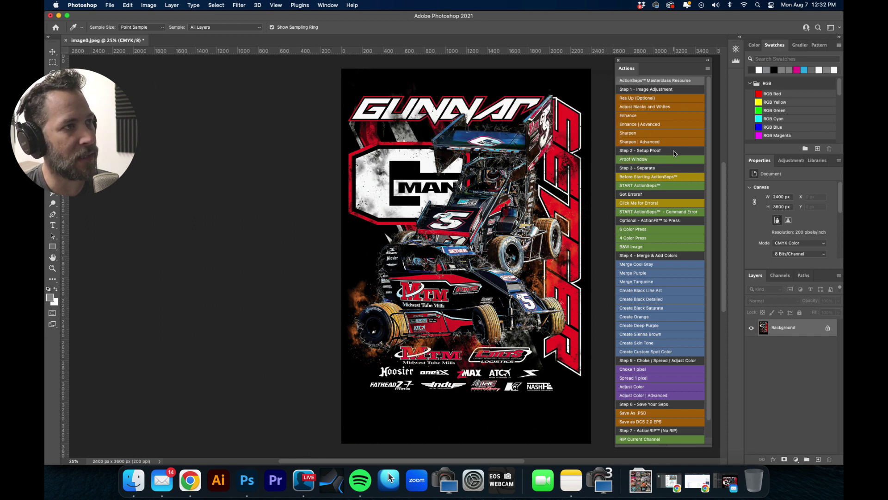
click(665, 161)
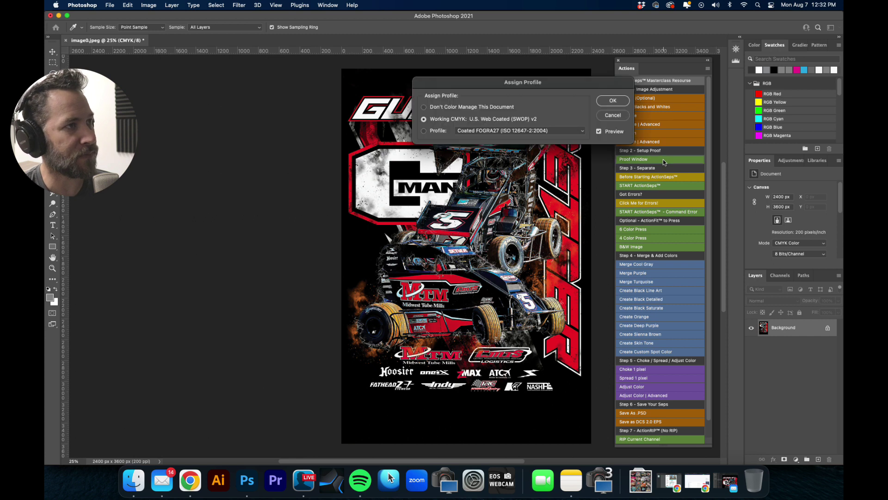
click(613, 101)
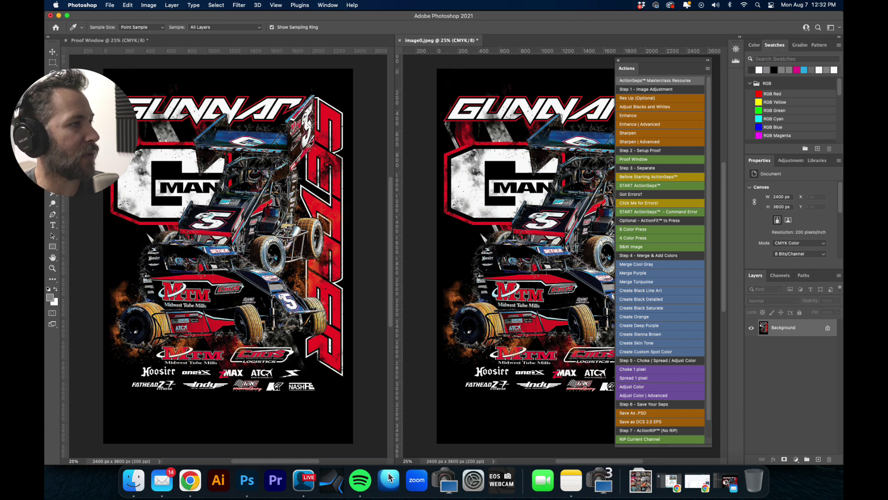
scroll(527, 234, right, 3)
scroll(540, 234, right, 2)
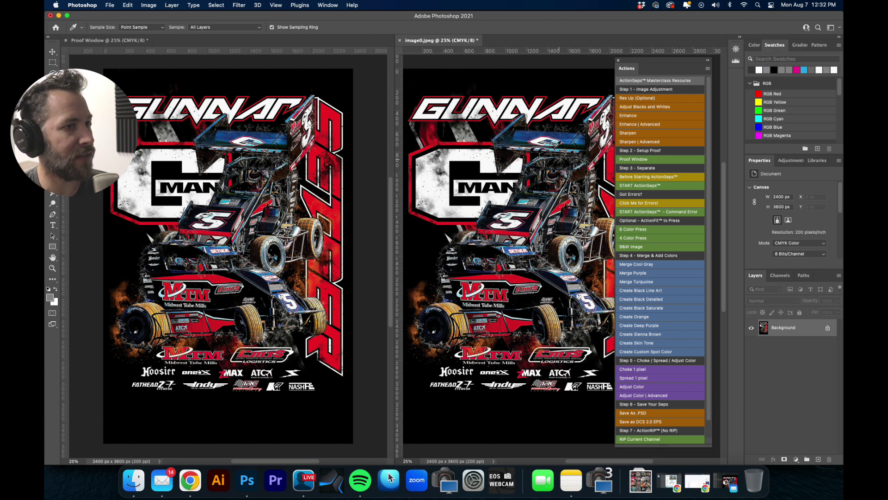
Step: Unlock the Background layer of image0.jpeg and run the START ActionSeps action on it to separate the colors
click(432, 43)
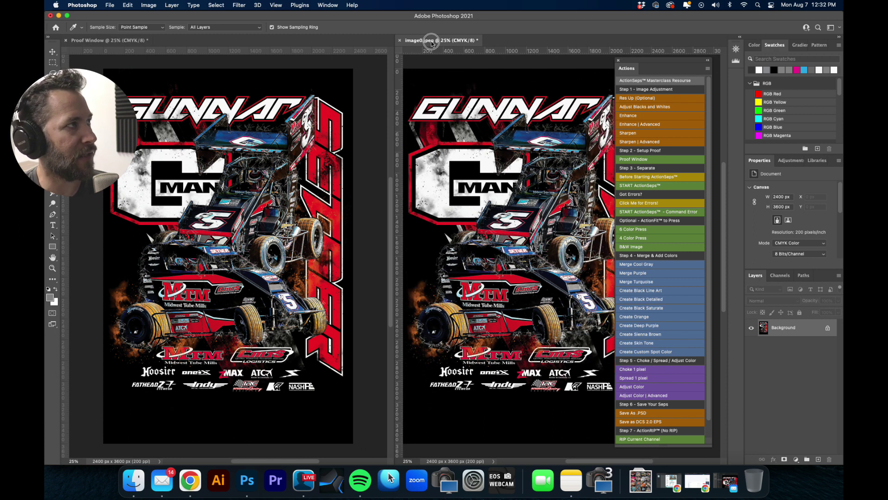
click(827, 328)
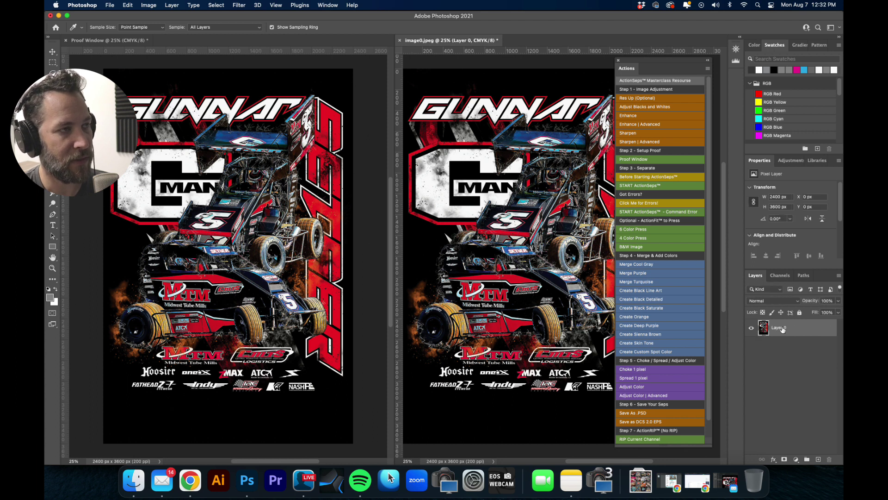
click(671, 186)
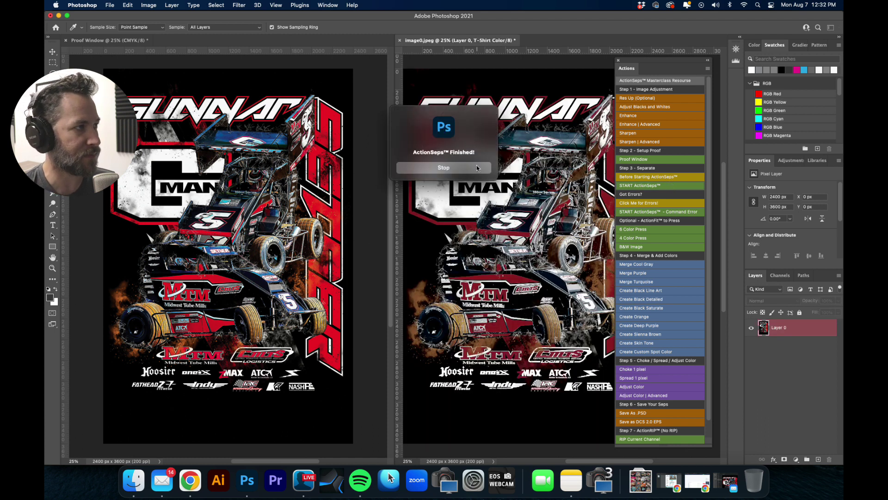
click(477, 168)
Step: Display the separated channels and compare the artwork with the color channels from Red to Highlight White hidden and shown again
click(781, 276)
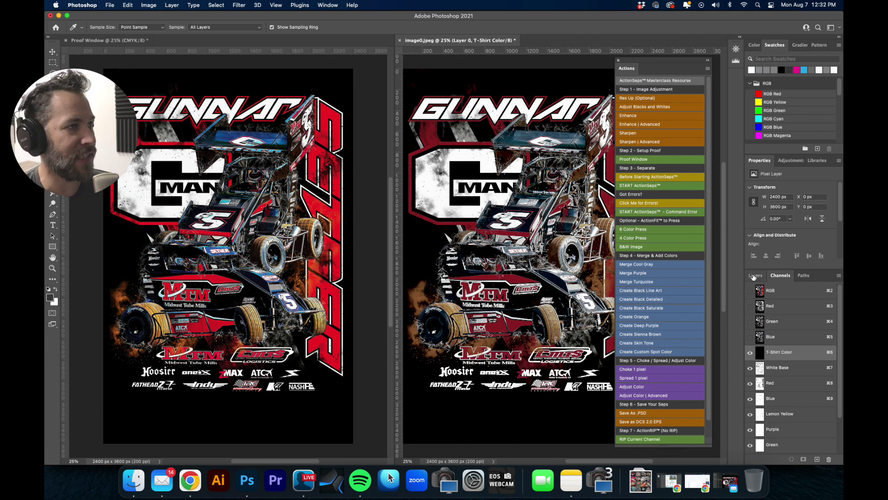
drag(657, 61, 671, 60)
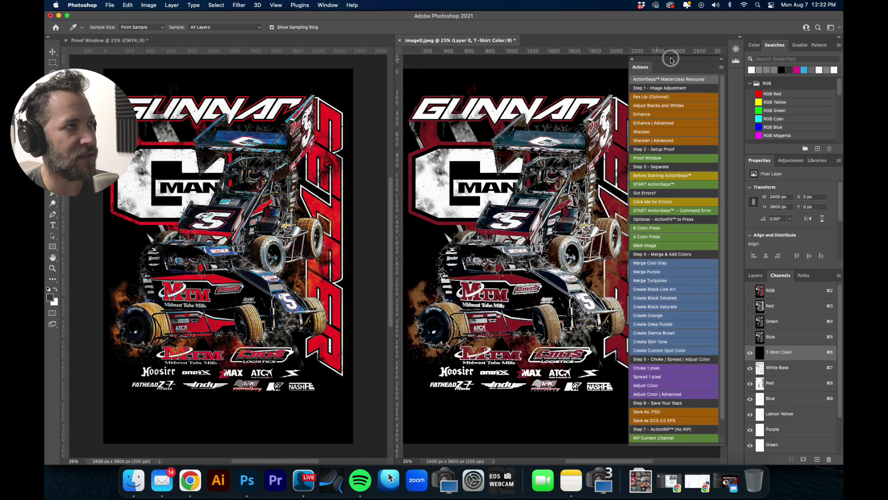
scroll(685, 209, right, 2)
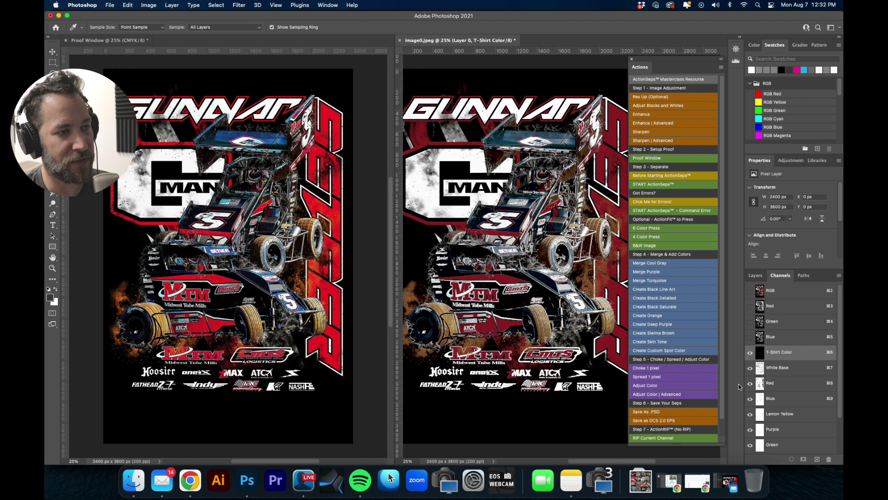
drag(750, 383, 749, 450)
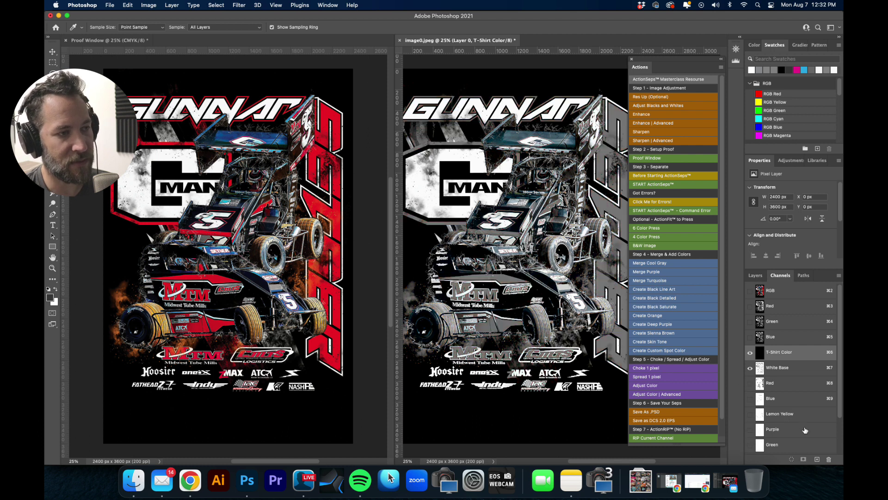
scroll(749, 446, down, 3)
drag(750, 397, 749, 338)
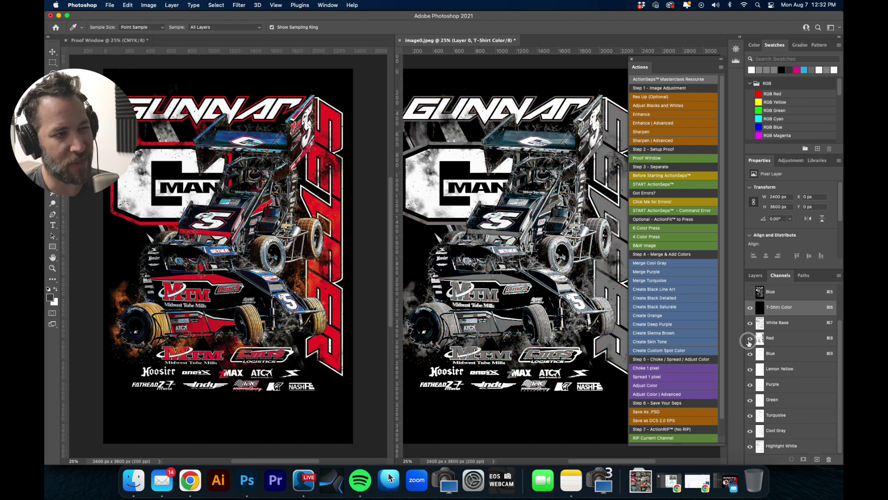
Step: Review each separation channel in turn, from White Base through Red, Blue, Lemon Yellow, Purple, Green, Turquoise and Cool Gray to Highlight White
click(797, 324)
click(798, 340)
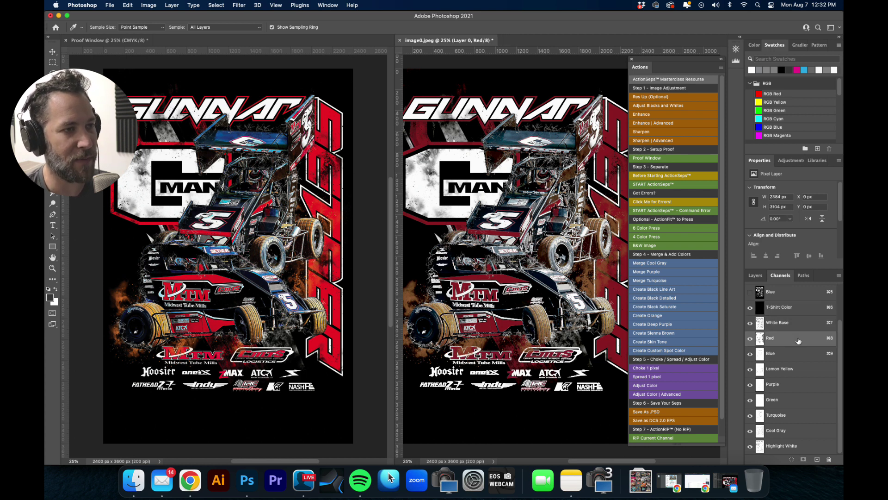
click(800, 354)
click(806, 371)
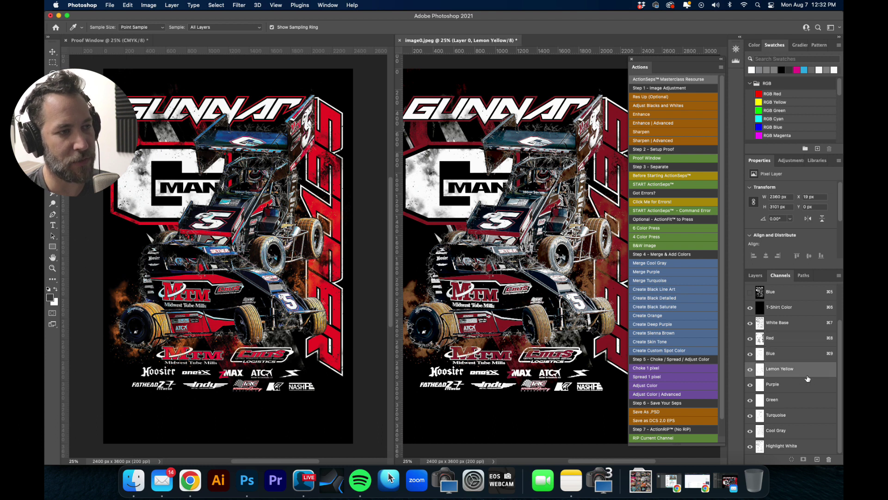
click(806, 386)
click(805, 400)
click(806, 417)
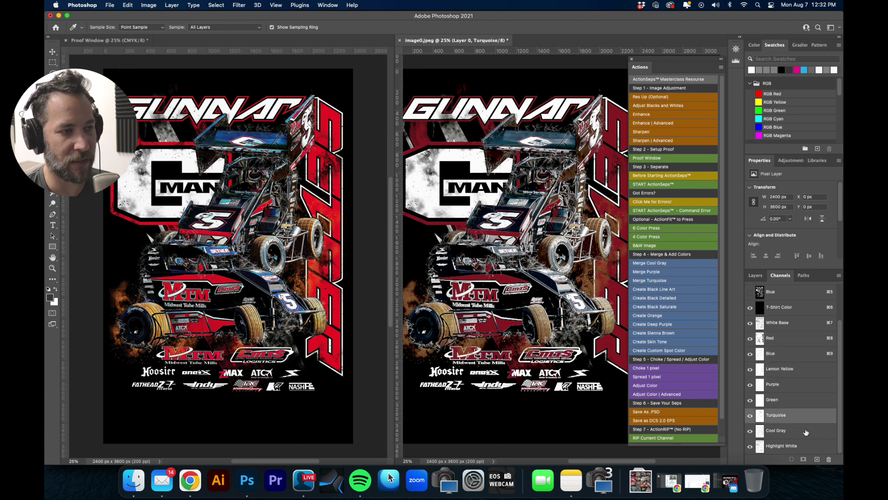
click(806, 432)
click(809, 448)
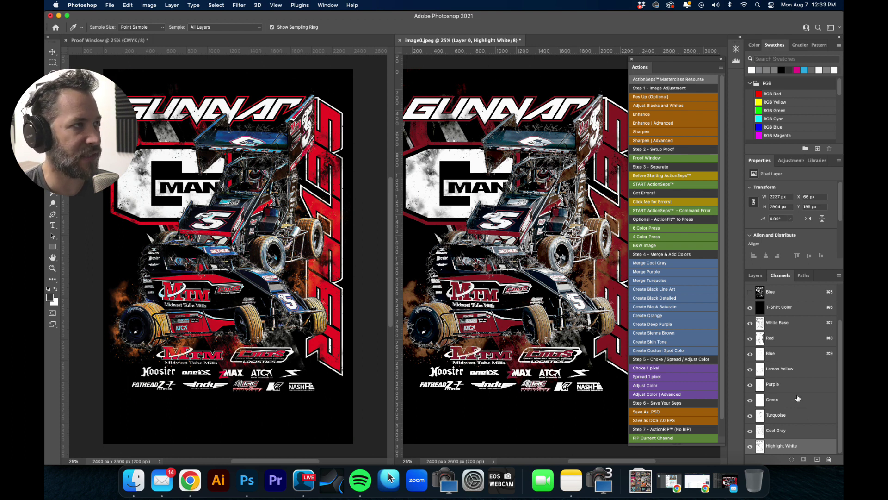
Step: Hide the channels from Red through Highlight White, leaving only T-Shirt Color and White Base shown
scroll(576, 298, right, 2)
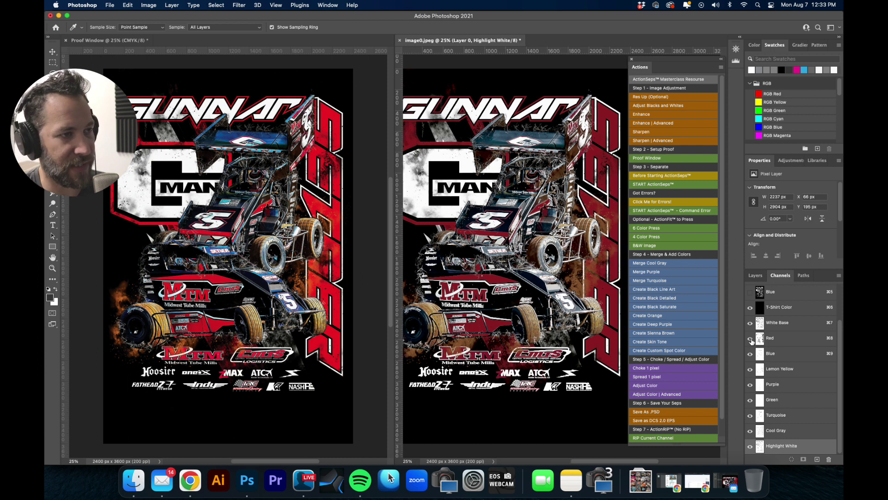
drag(751, 338, 750, 446)
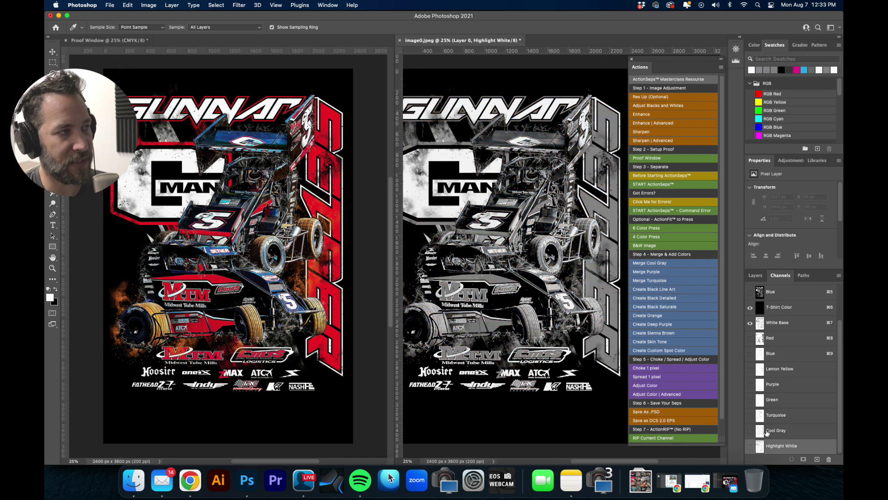
click(799, 308)
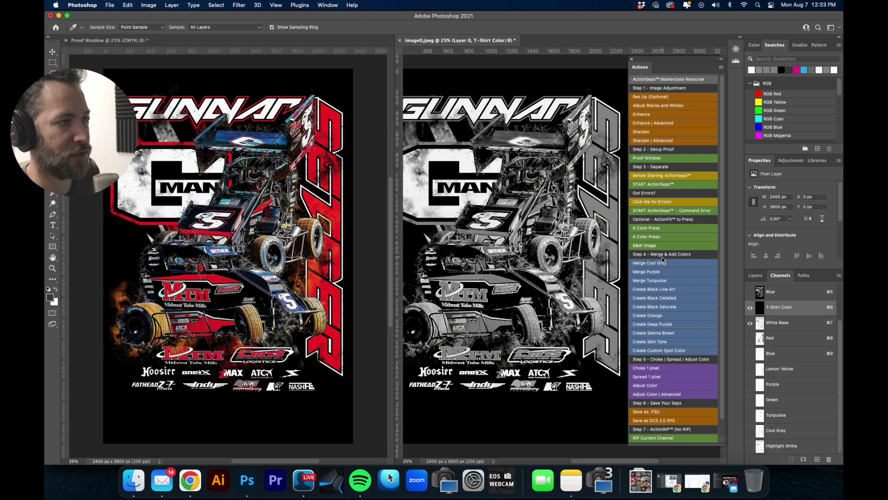
scroll(579, 254, left, 2)
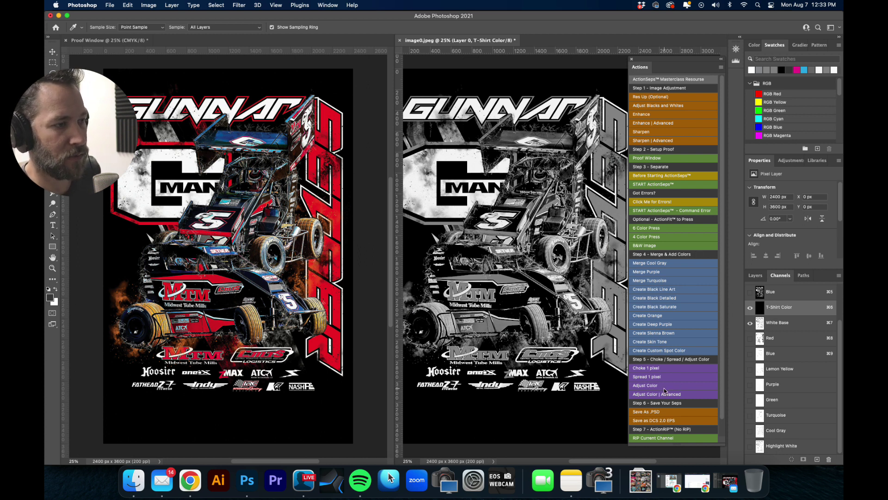
Step: Run the Adjust Color action on the White Base channel and set the Levels black input to 77
click(798, 326)
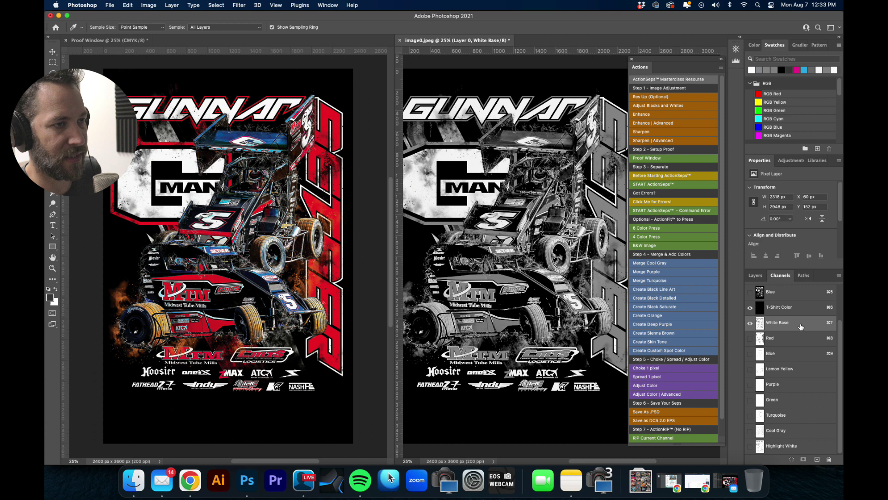
click(671, 387)
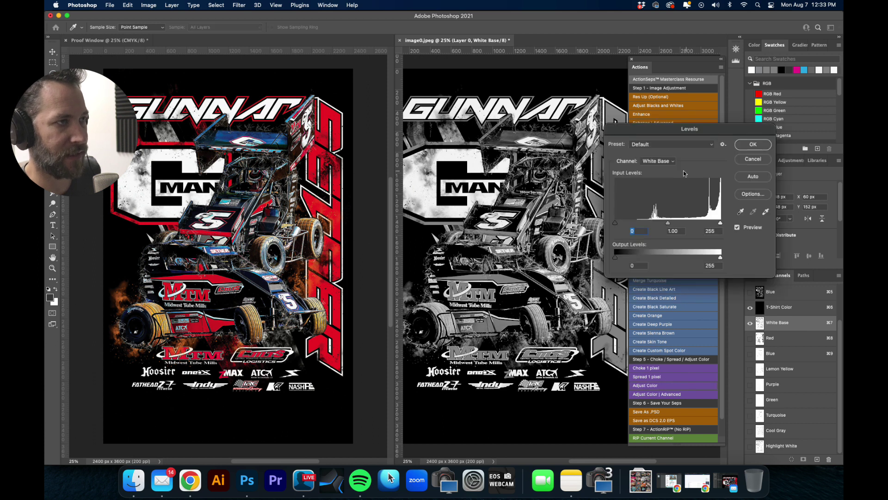
drag(614, 223, 646, 224)
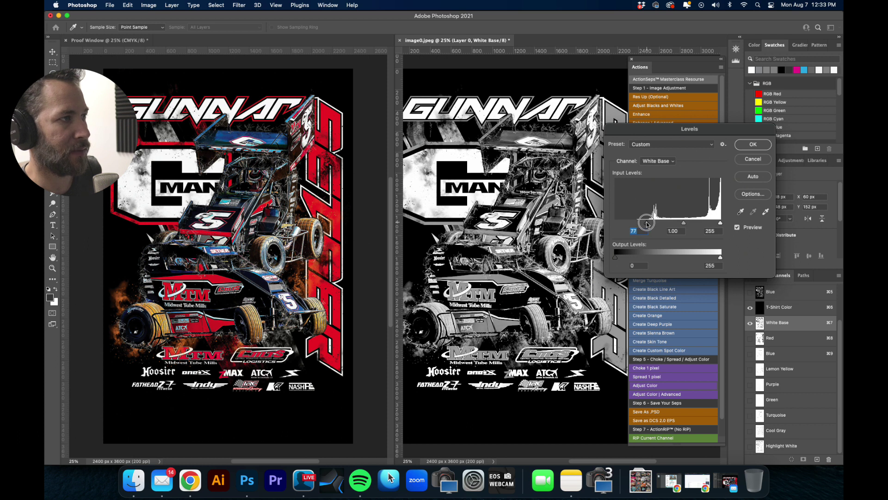
click(748, 145)
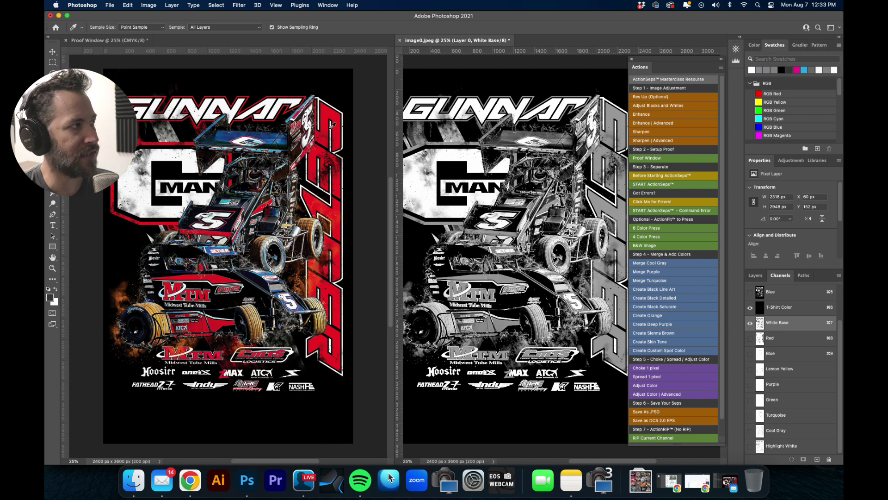
Step: Compare the White Base with the Red channel shown and hidden, and load the Red channel as a selection
click(749, 338)
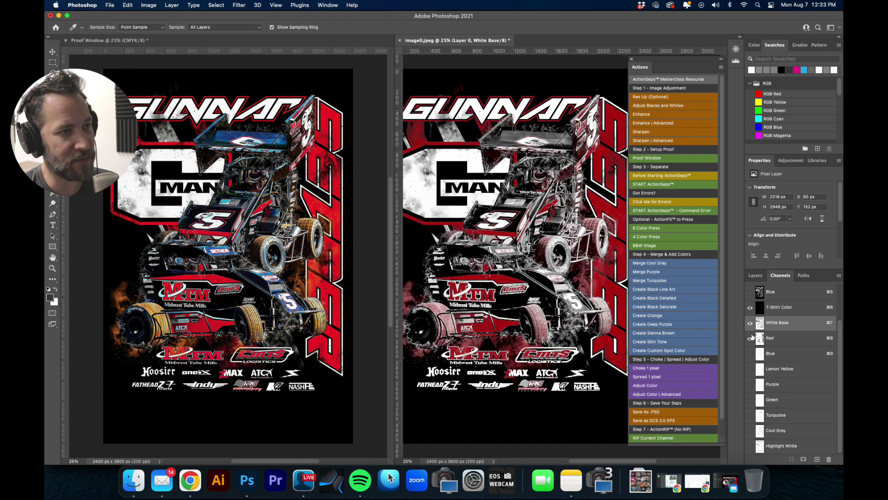
click(750, 338)
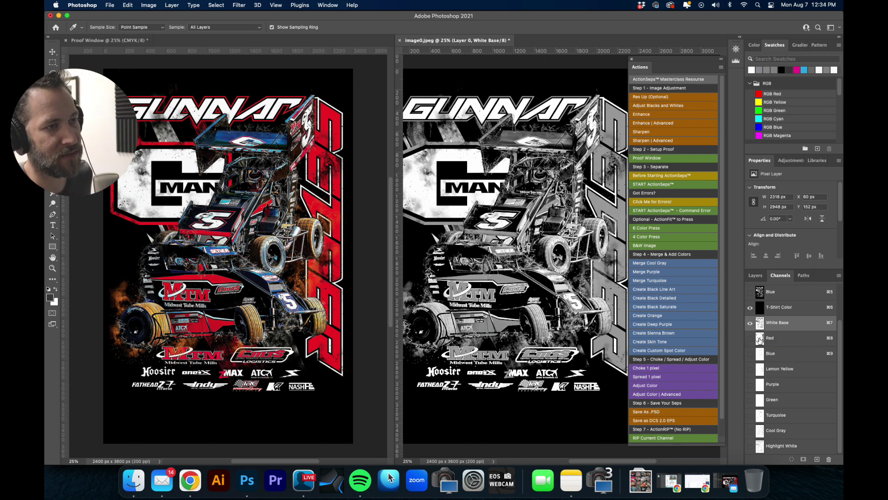
super+click(760, 340)
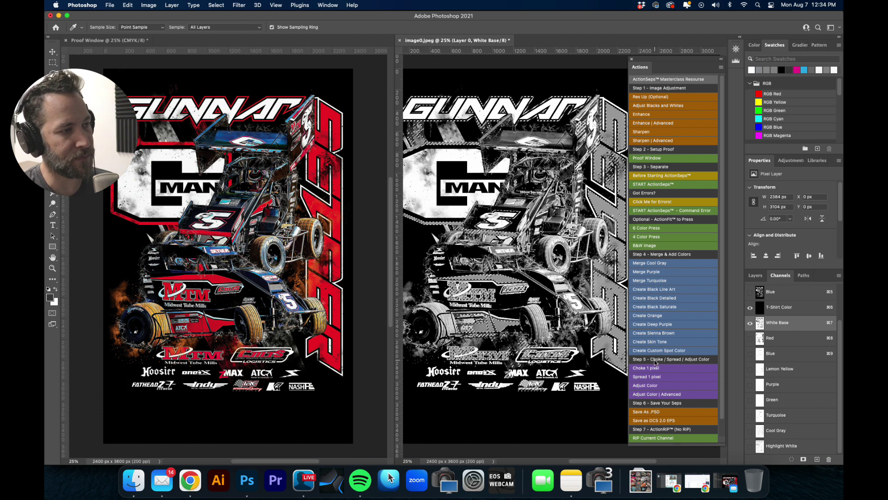
Step: Set the Levels black input of the White Base channel to 186 within the selection and deselect
click(667, 370)
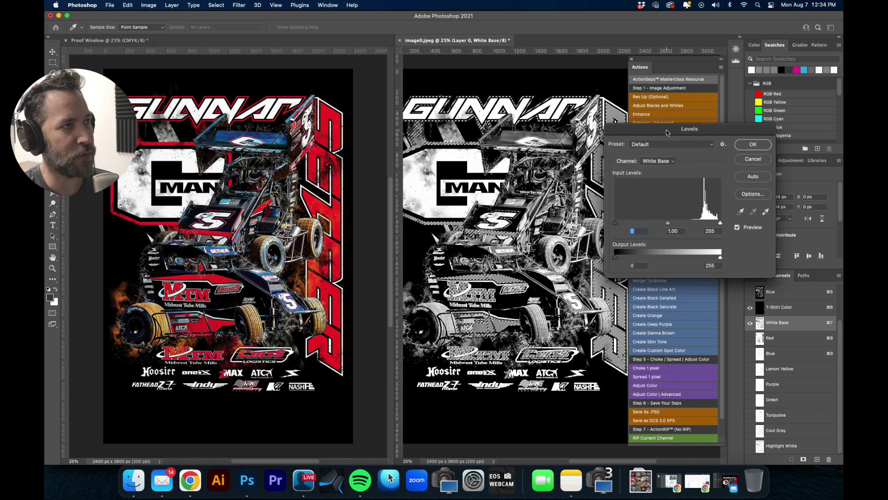
drag(686, 134, 718, 107)
drag(647, 195, 725, 200)
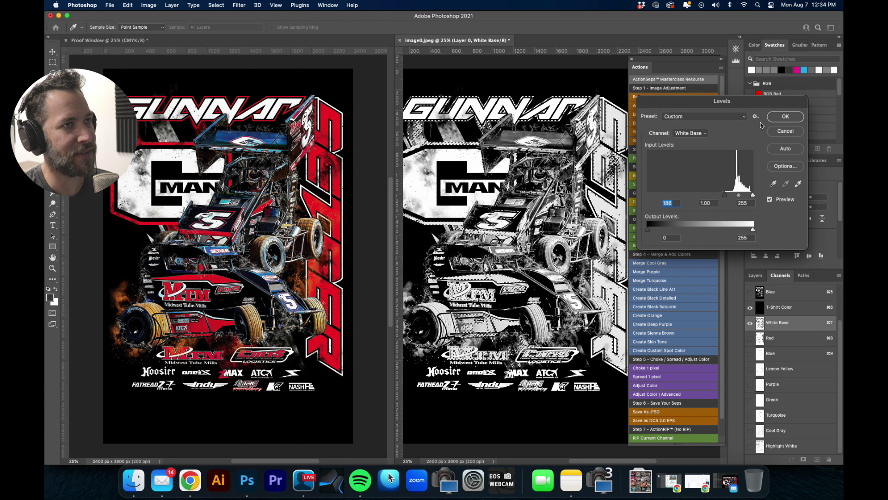
click(782, 118)
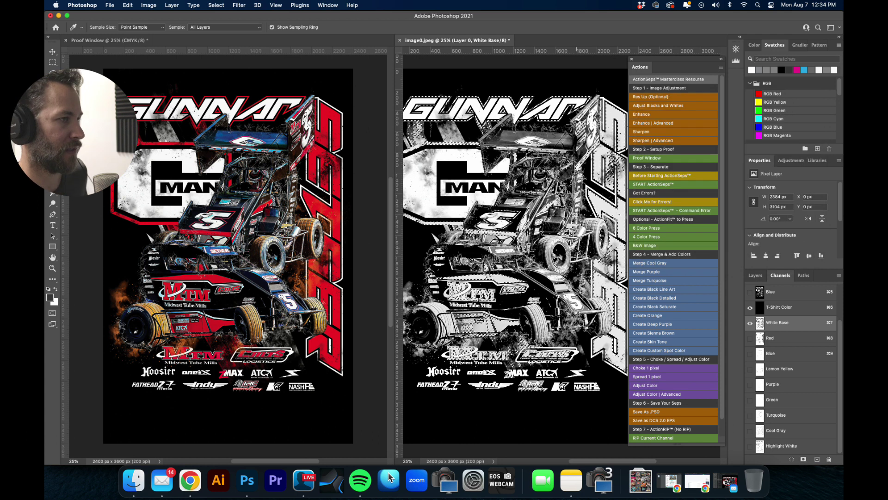
key(super+d)
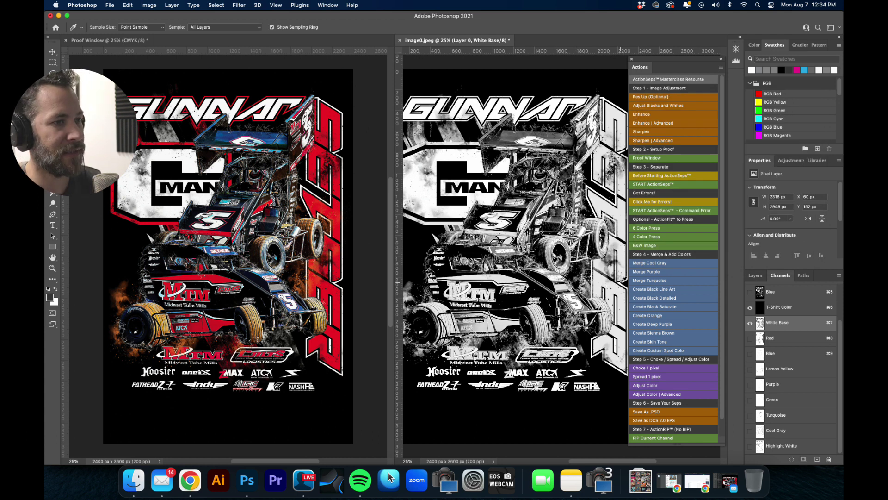
Step: Show the color channels one by one over the White Base, from Red and Blue through Cool Gray to Highlight White
click(750, 338)
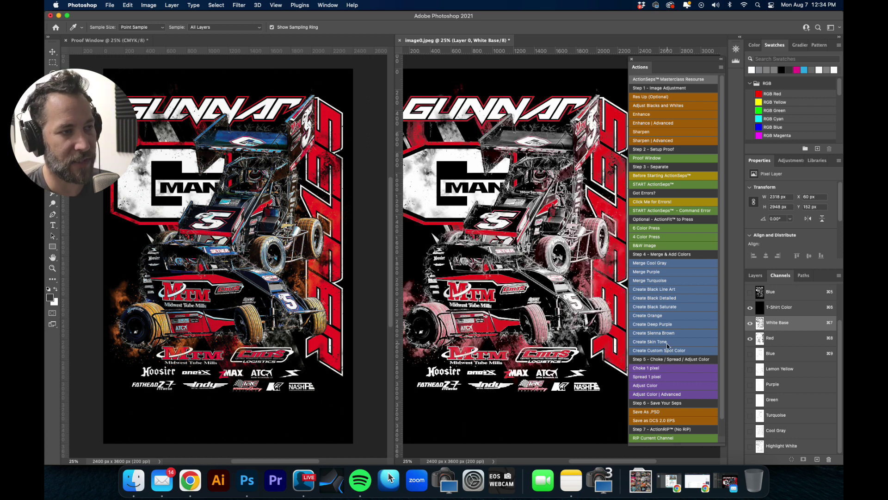
click(750, 353)
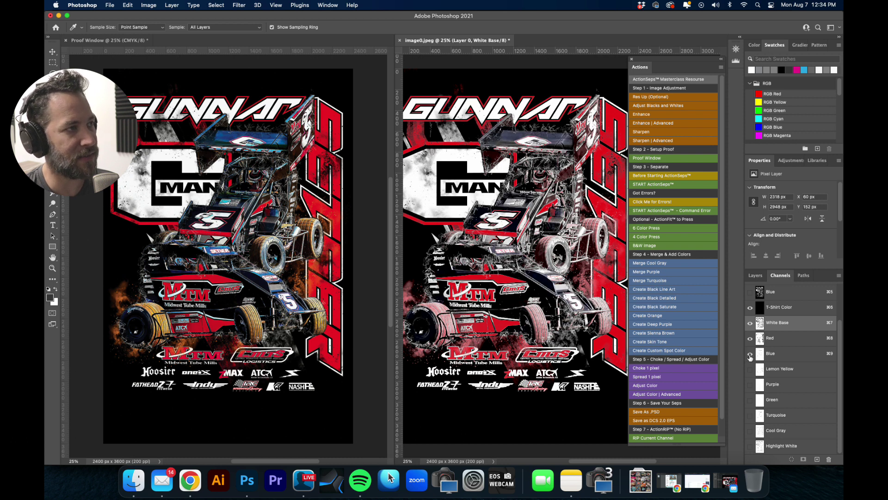
click(750, 354)
click(750, 354)
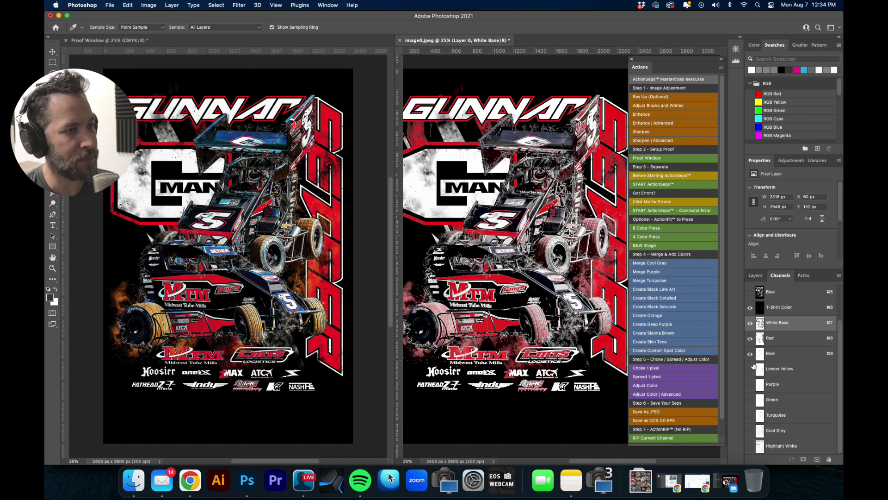
click(750, 369)
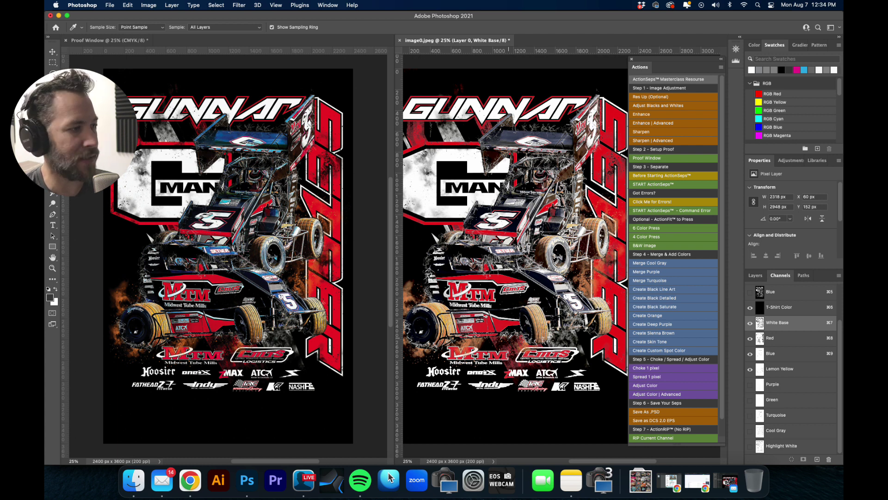
click(750, 385)
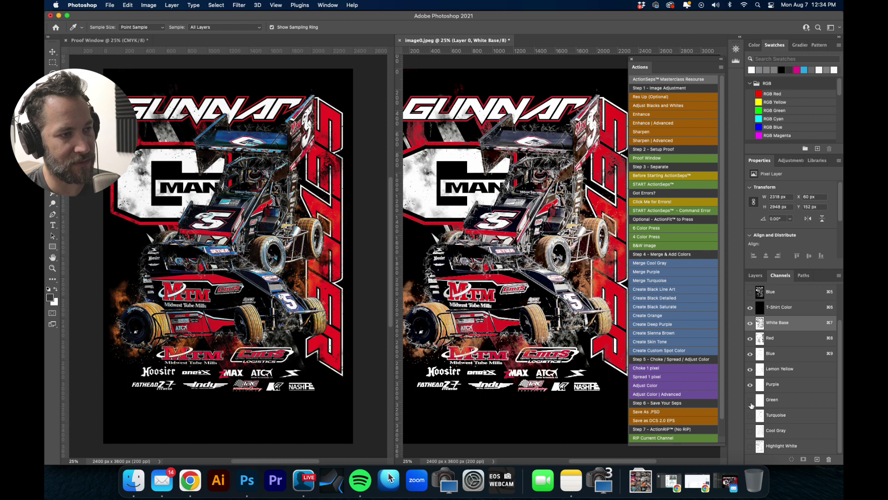
click(751, 401)
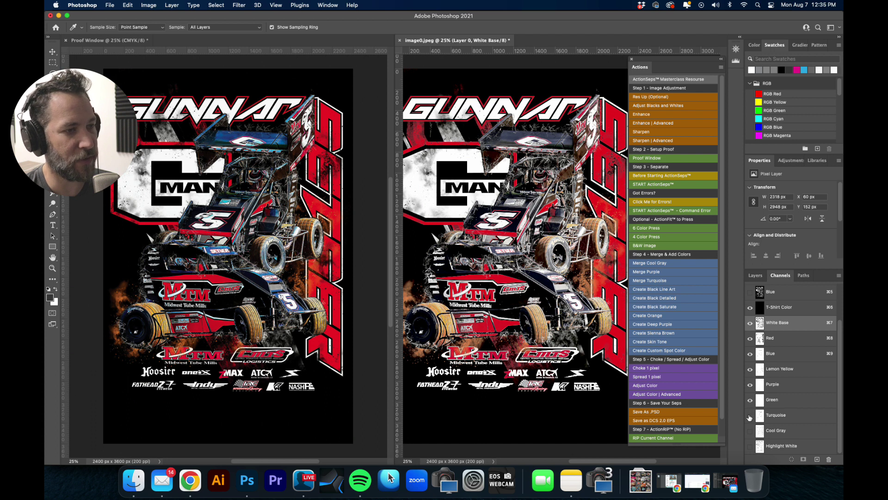
click(750, 415)
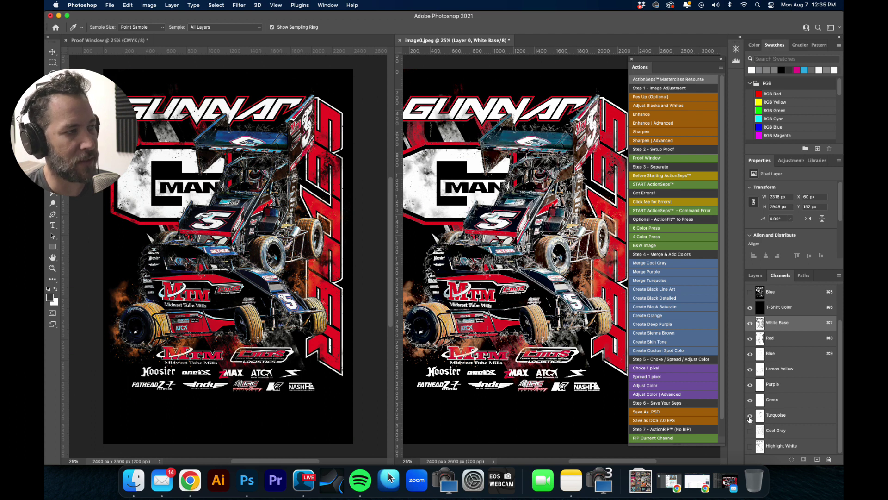
click(750, 431)
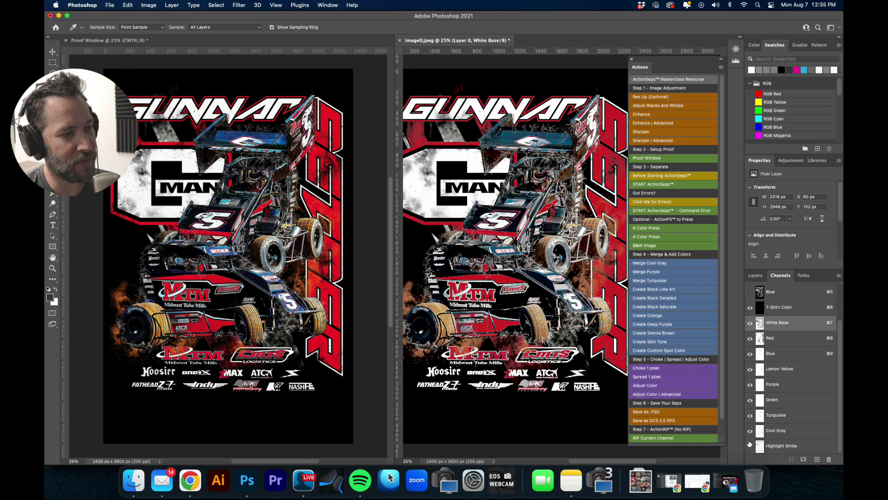
click(750, 447)
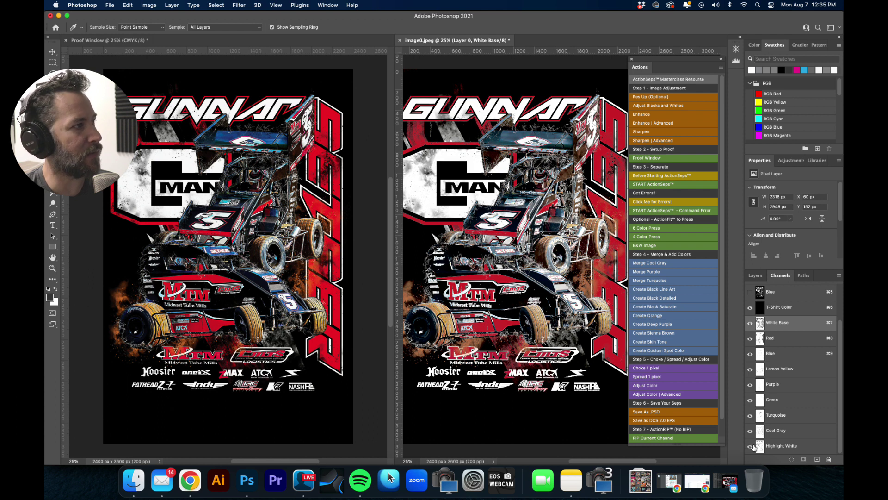
Step: Run the Adjust Color action on the Highlight White channel and set the Levels midtone input to 1.63
click(803, 447)
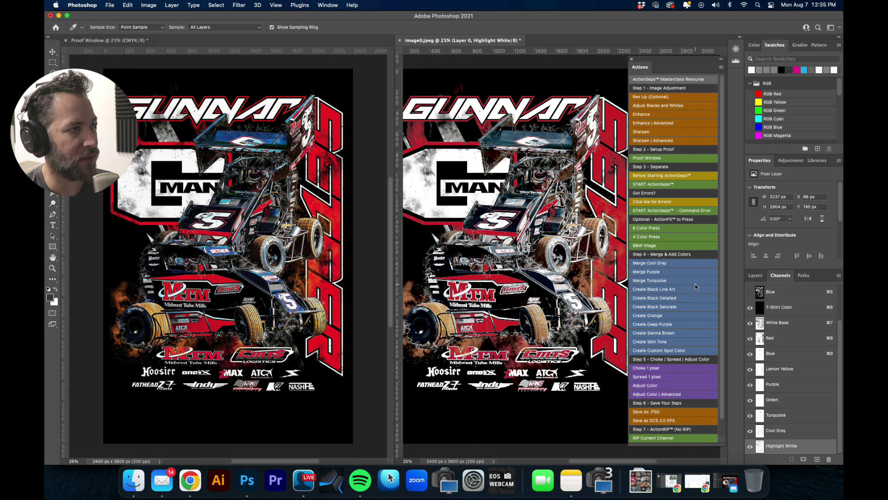
click(672, 386)
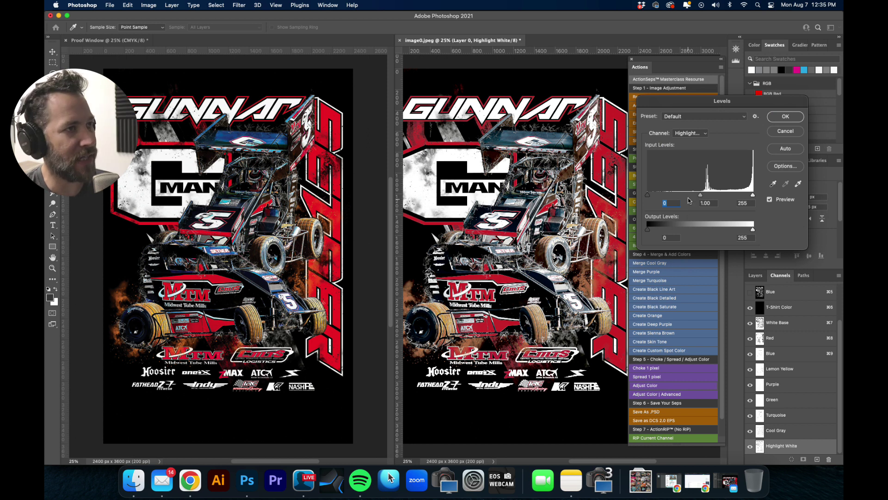
drag(700, 194, 682, 197)
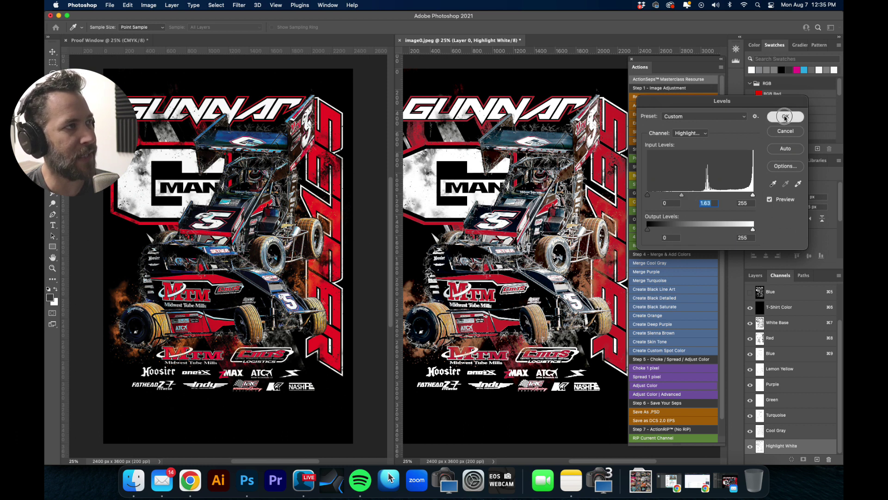
click(786, 116)
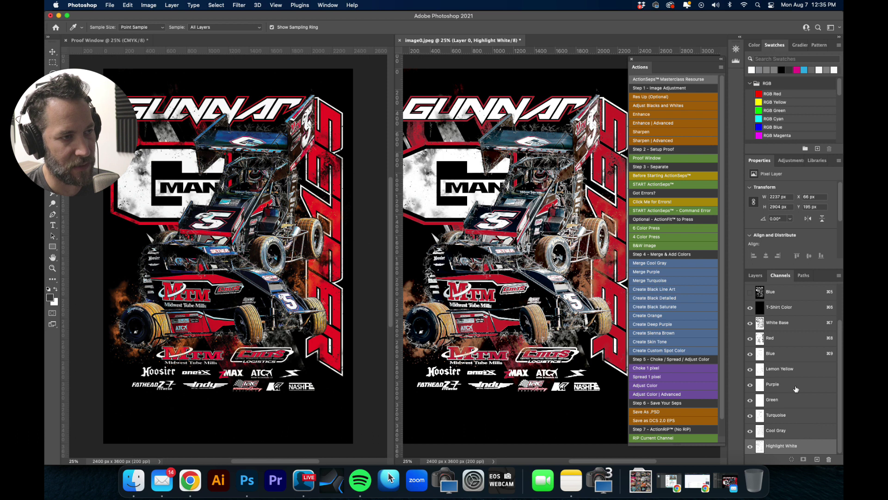
Step: Run Adjust Color on the Red channel and sample the vertical red lettering as black point, for a black input of 40
click(792, 342)
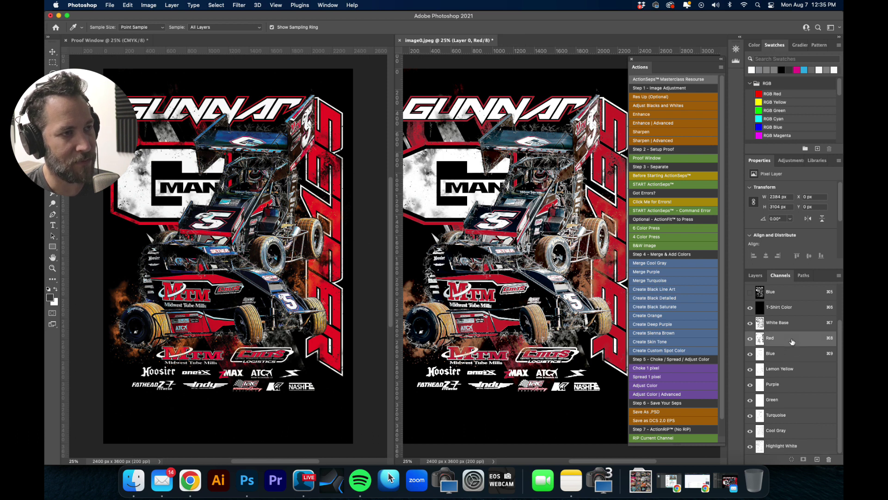
click(670, 386)
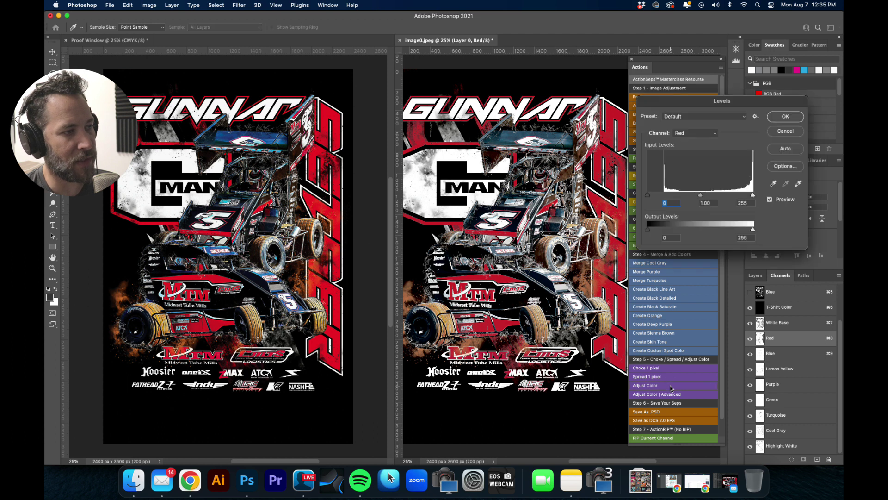
drag(692, 104, 333, 78)
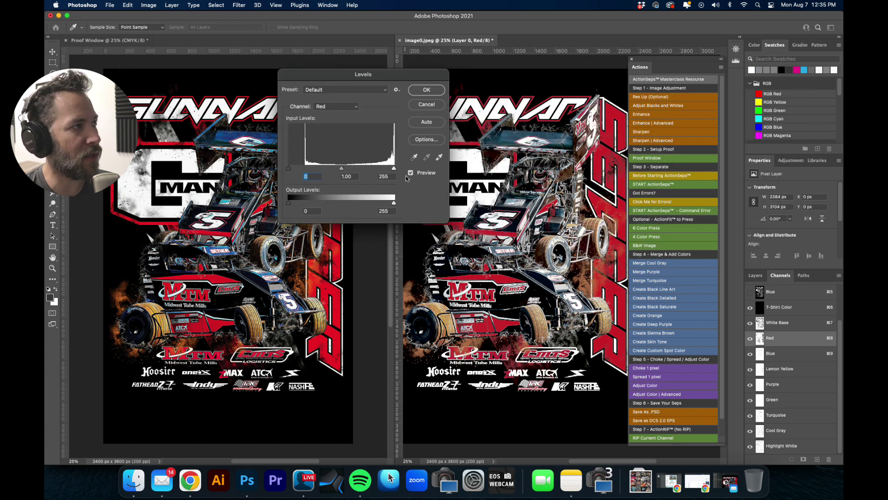
click(414, 157)
click(613, 115)
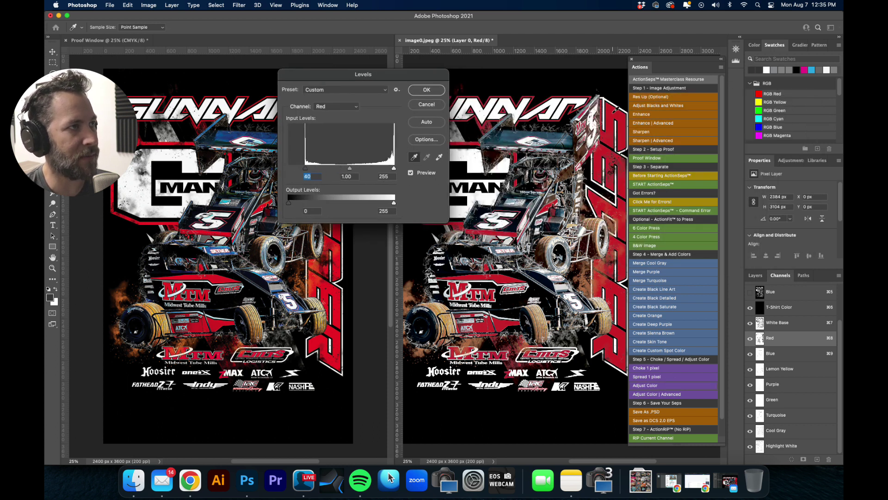
click(426, 90)
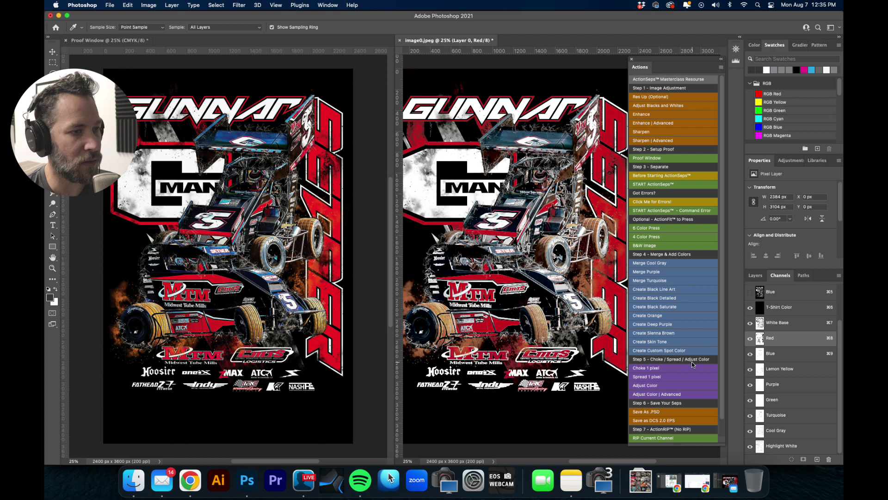
Step: Run the Adjust Color action on the White Base channel and move the Levels midtone slider toward the shadows
click(804, 328)
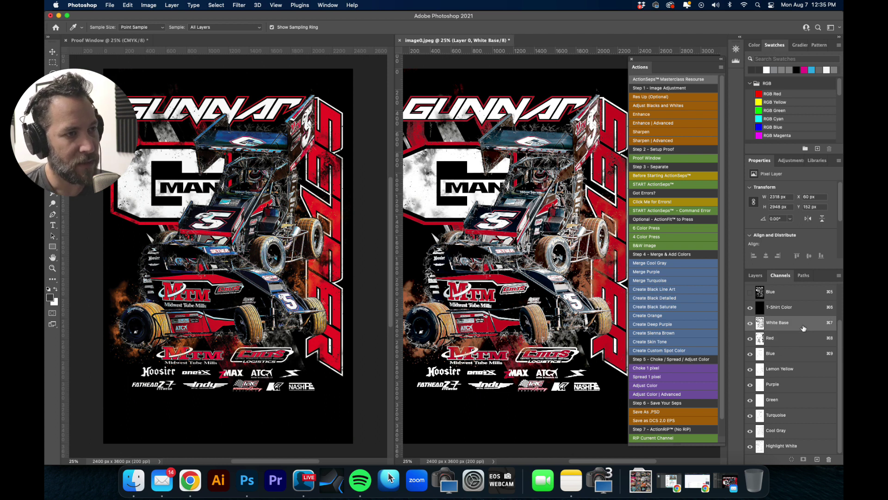
click(674, 387)
drag(393, 79, 731, 102)
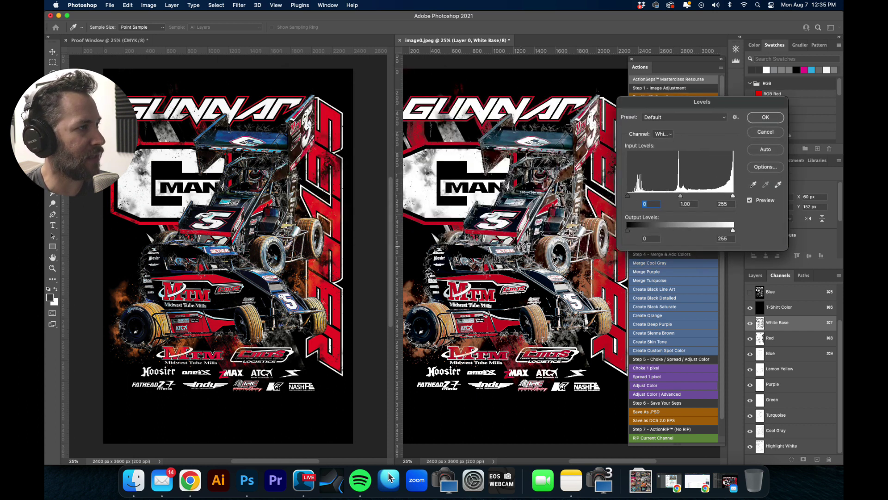
mouse_move(679, 197)
mouse_down()
mouse_move(649, 197)
mouse_move(662, 198)
mouse_up()
click(757, 121)
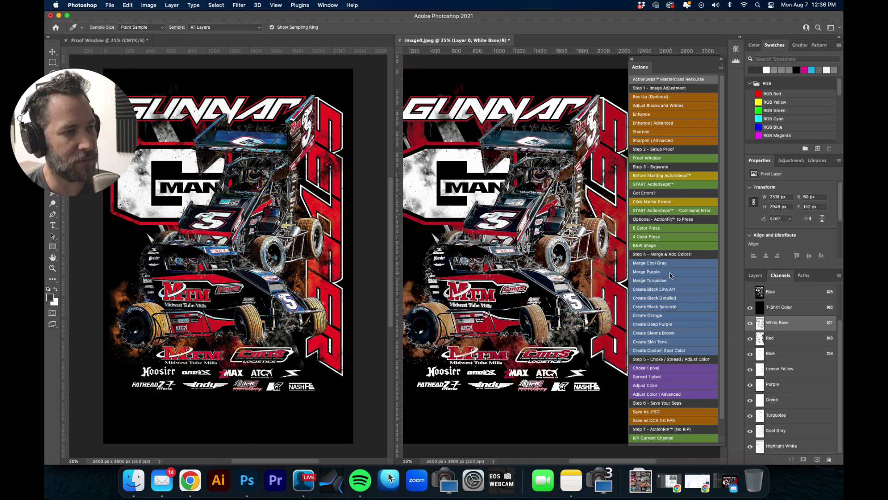
Step: Select the Purple channel and view it alone with all other channels hidden
click(794, 387)
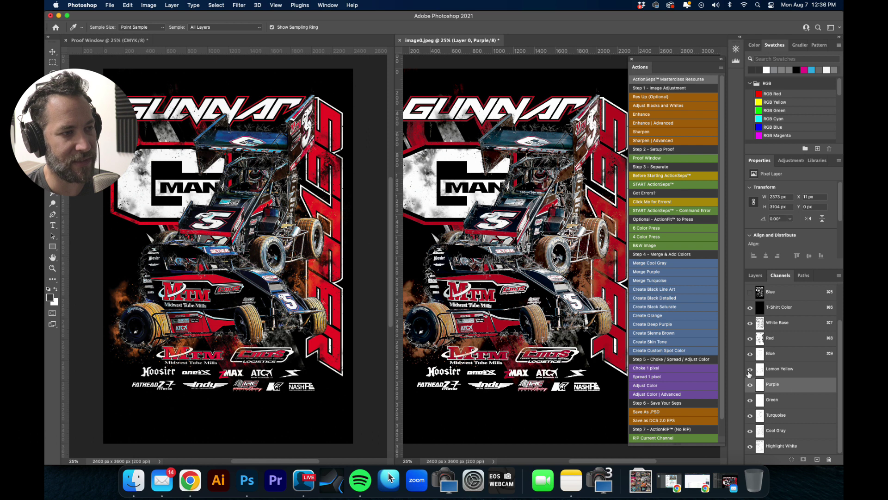
drag(750, 370, 750, 305)
drag(750, 416, 750, 447)
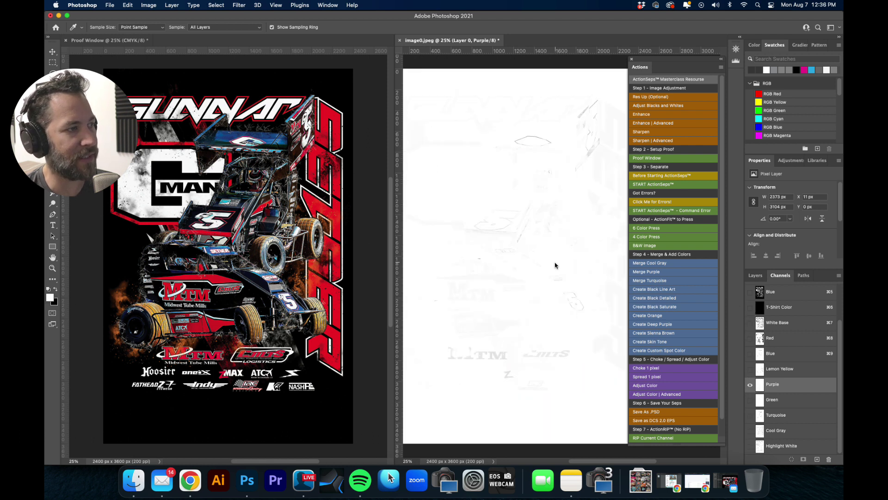
scroll(555, 263, right, 1)
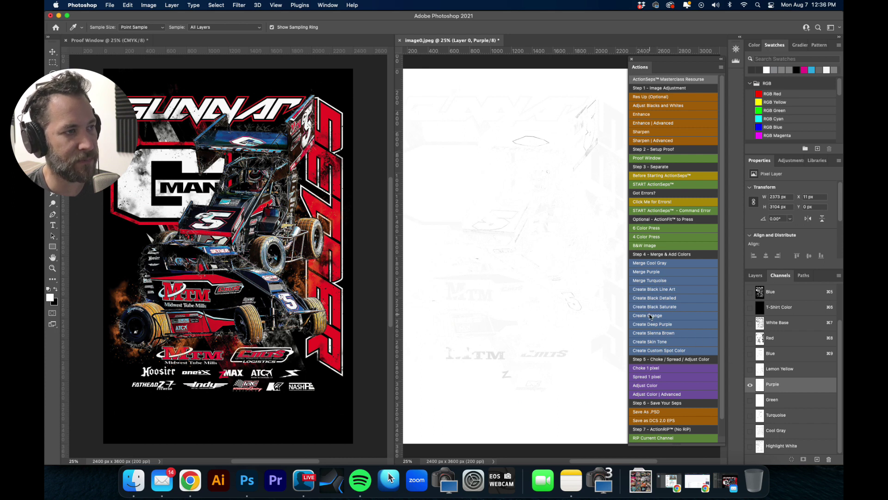
Step: Run the Merge Purple action and show the channels from White Base through Highlight White again
click(673, 272)
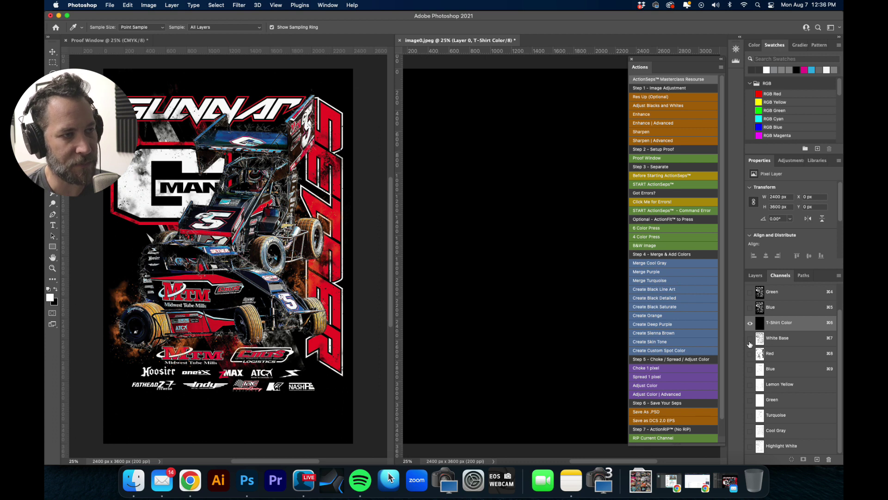
drag(750, 342, 750, 447)
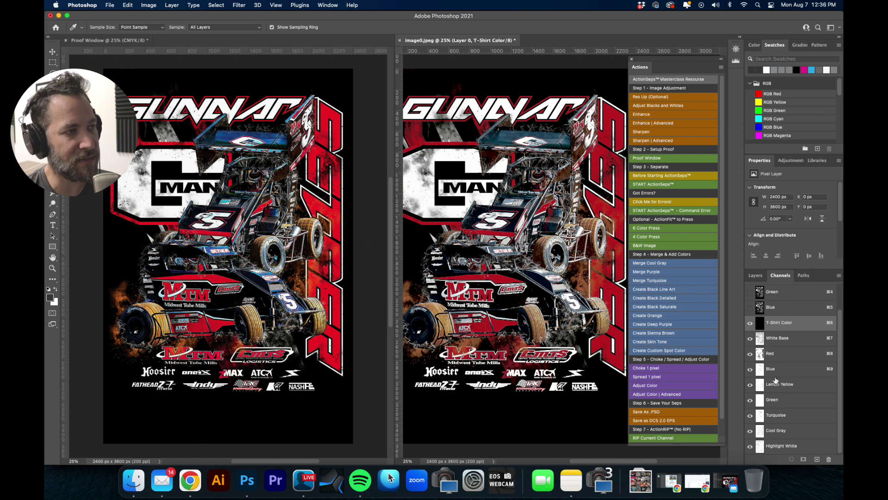
Step: Run the Merge Turquoise action and show the remaining channels from White Base through Highlight White to check the result
click(680, 281)
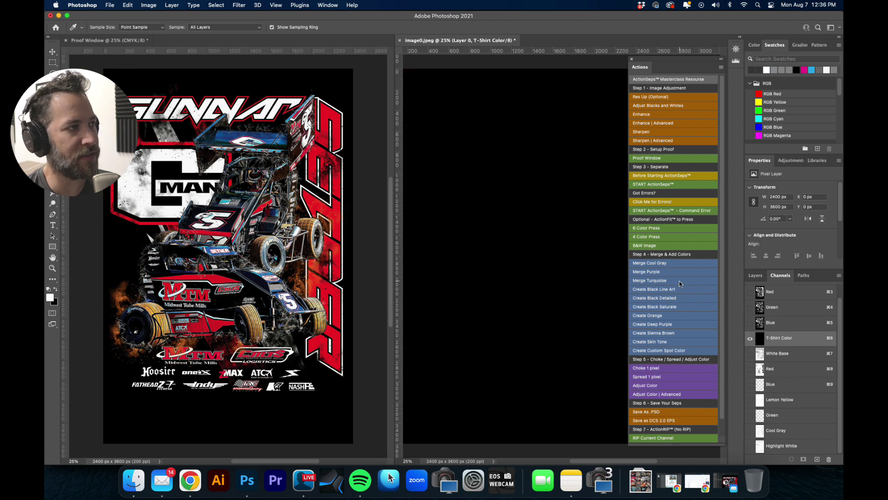
drag(750, 354, 750, 449)
scroll(800, 423, down, 1)
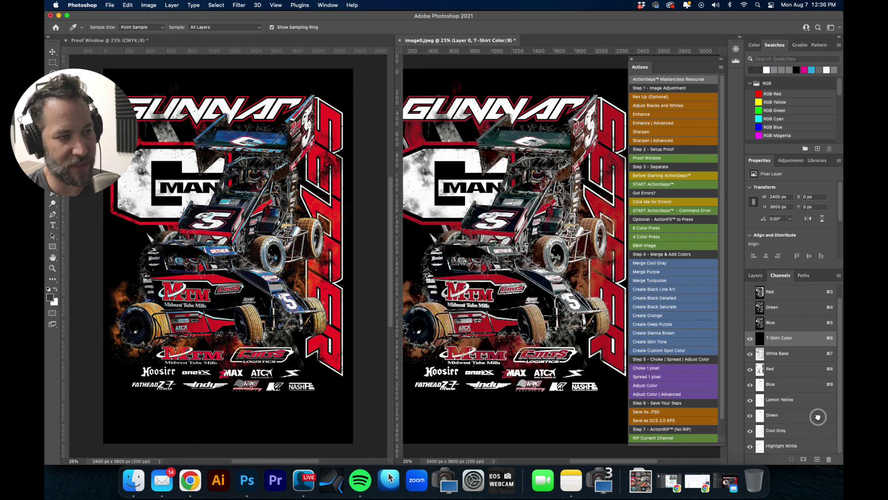
Step: View the Green channel with the color channels above it hidden, and show the channels from Lemon Yellow up to T-Shirt Color again
click(807, 419)
drag(750, 400, 750, 336)
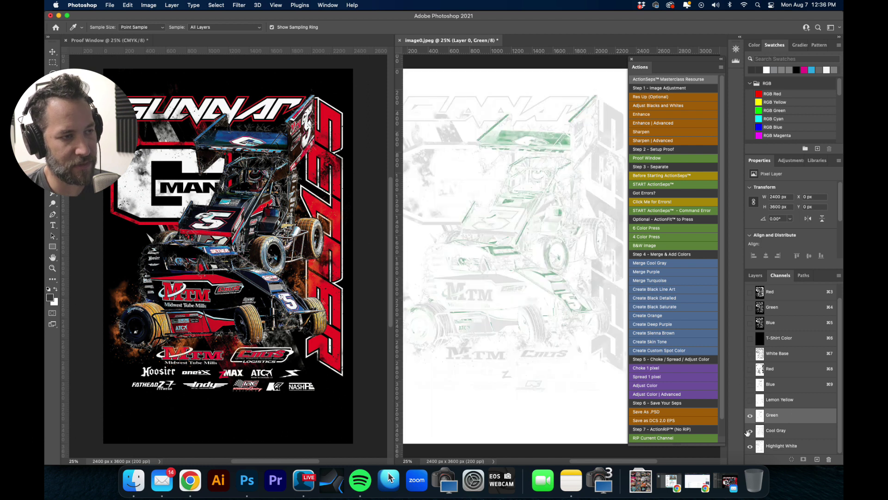
drag(750, 431, 749, 446)
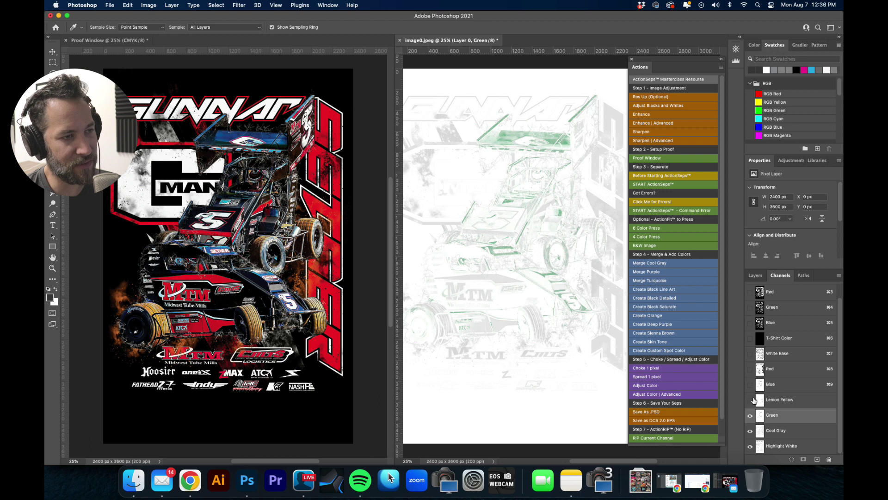
drag(750, 400, 750, 337)
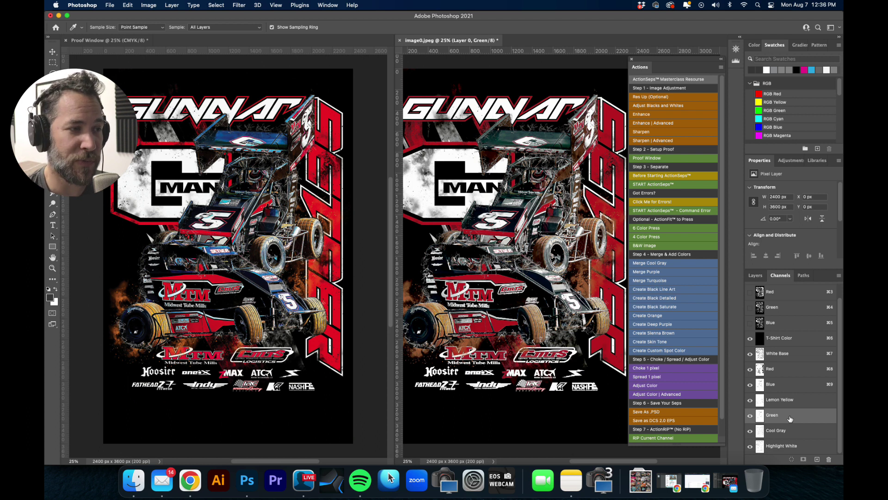
Step: Apply the Green channel onto the Blue spot channel with Apply Image, using Multiply blending at 100% opacity
click(791, 391)
click(799, 401)
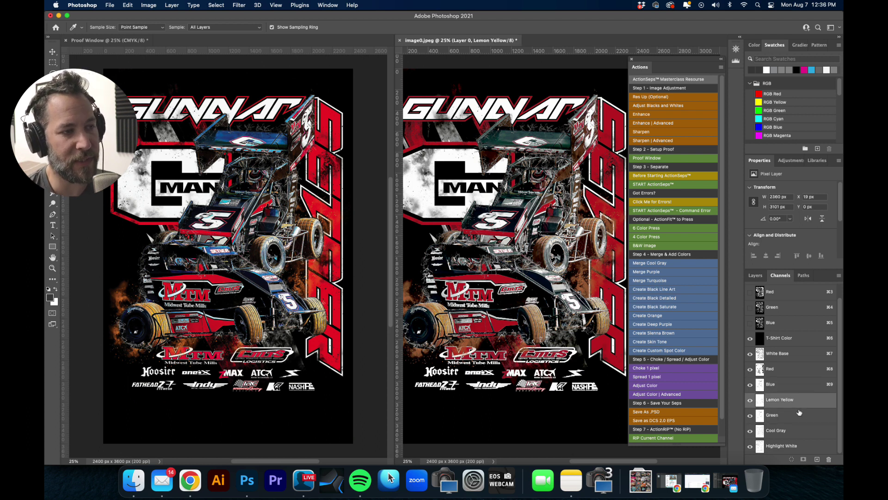
click(798, 419)
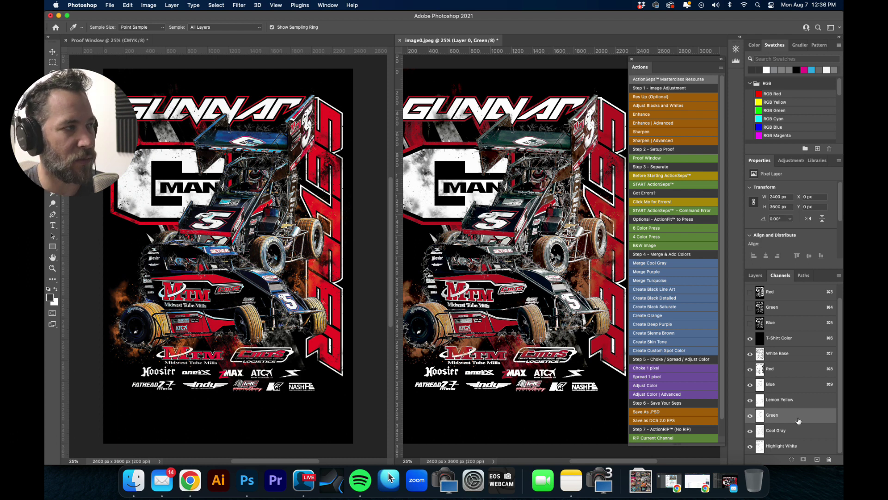
click(794, 387)
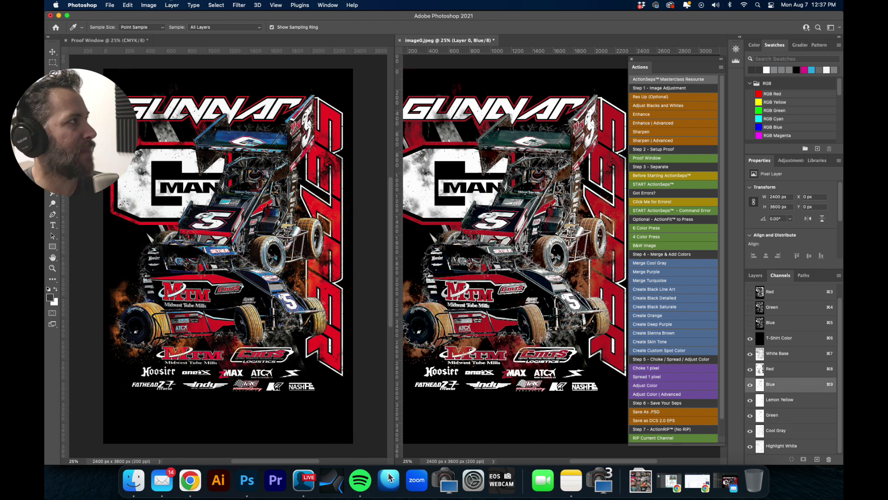
click(152, 7)
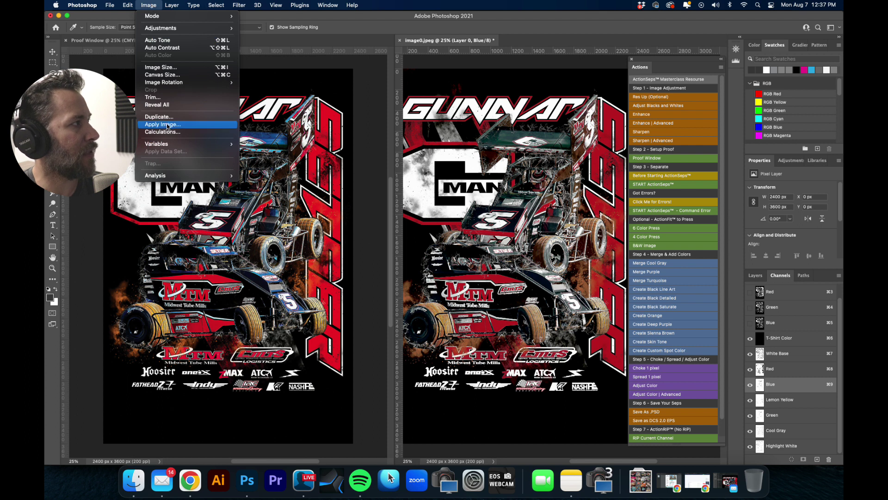
click(435, 225)
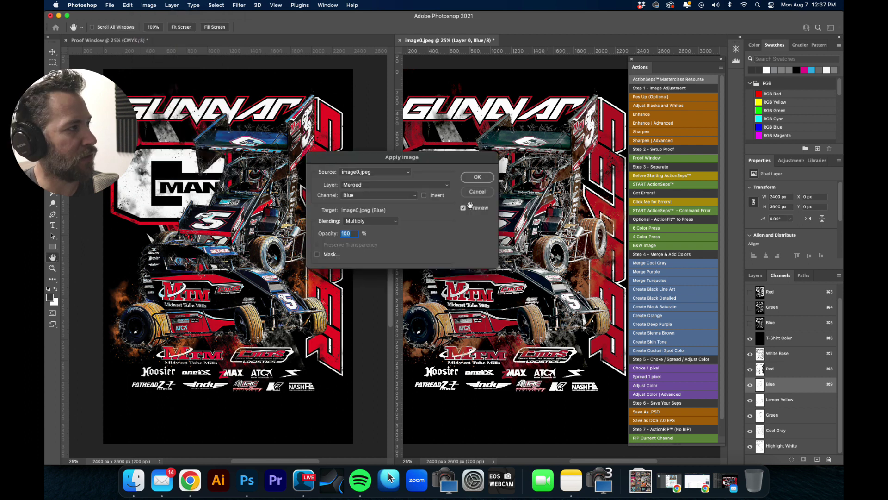
click(384, 195)
click(379, 210)
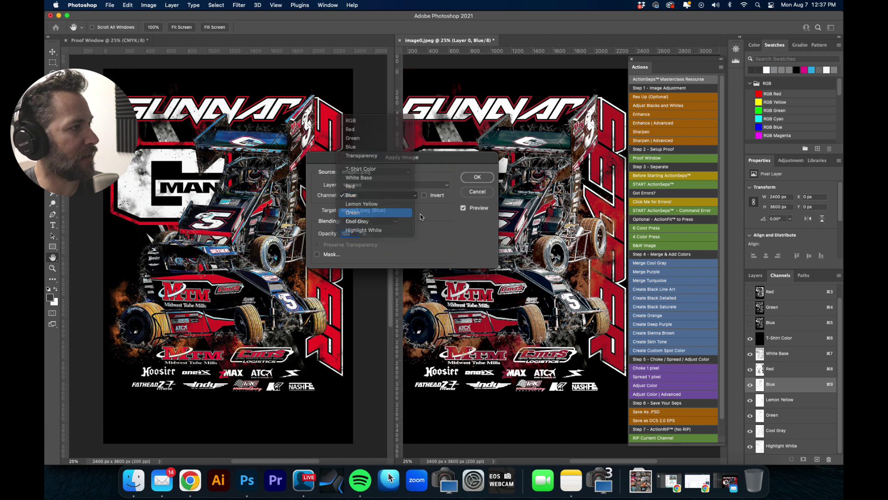
click(478, 178)
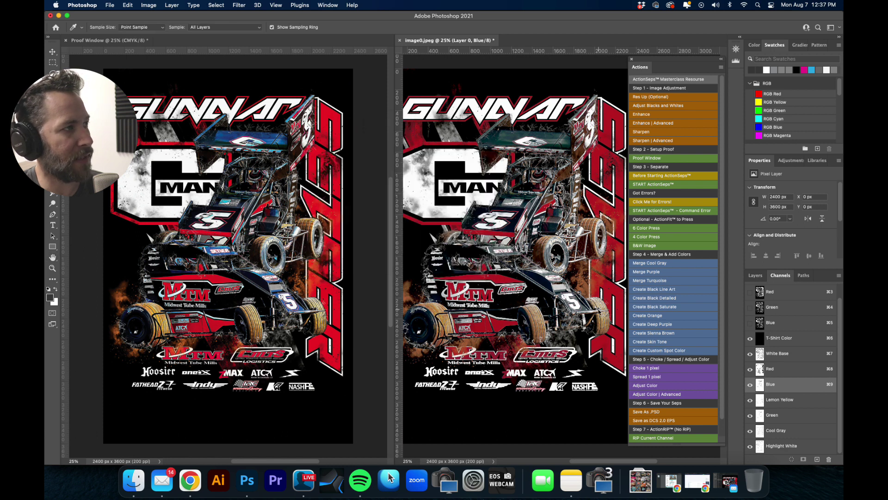
Step: Apply the Green channel onto Lemon Yellow with Apply Image in Multiply at 100% opacity, and delete the Green spot channel
click(803, 403)
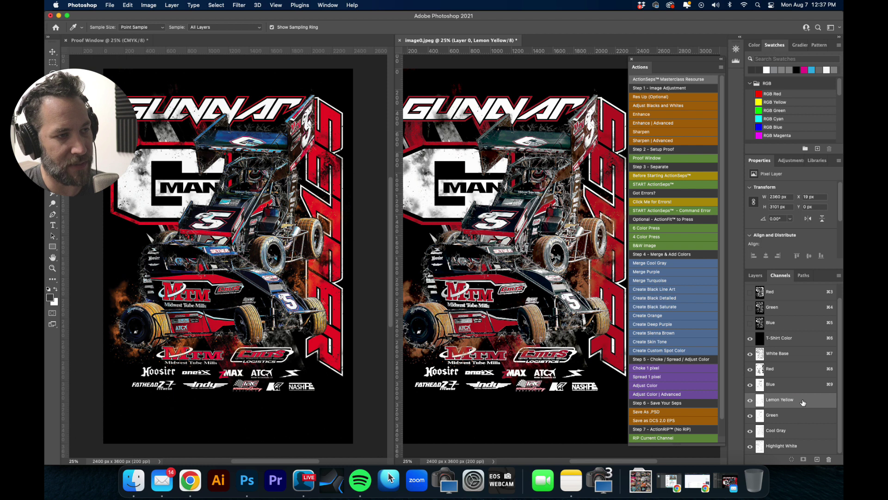
click(149, 5)
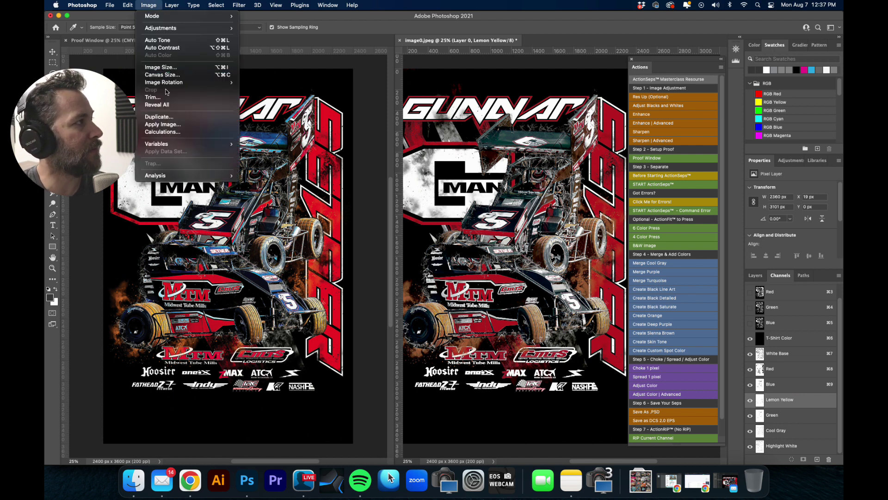
click(162, 124)
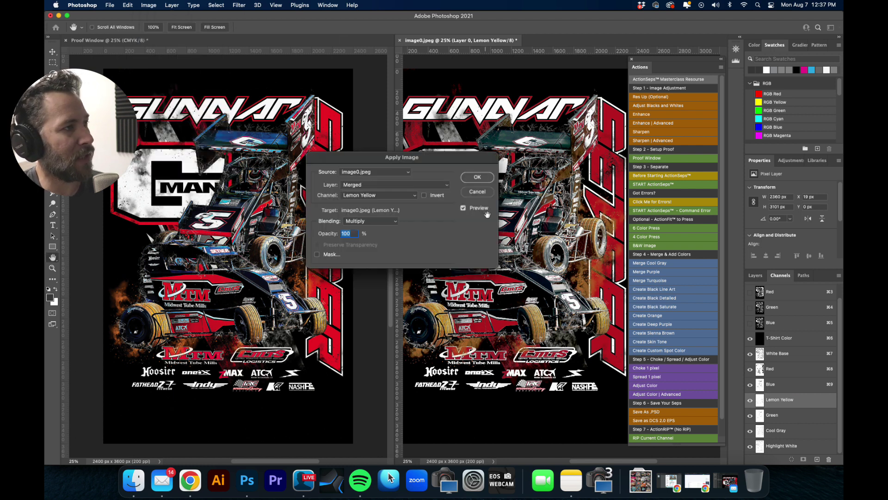
click(392, 195)
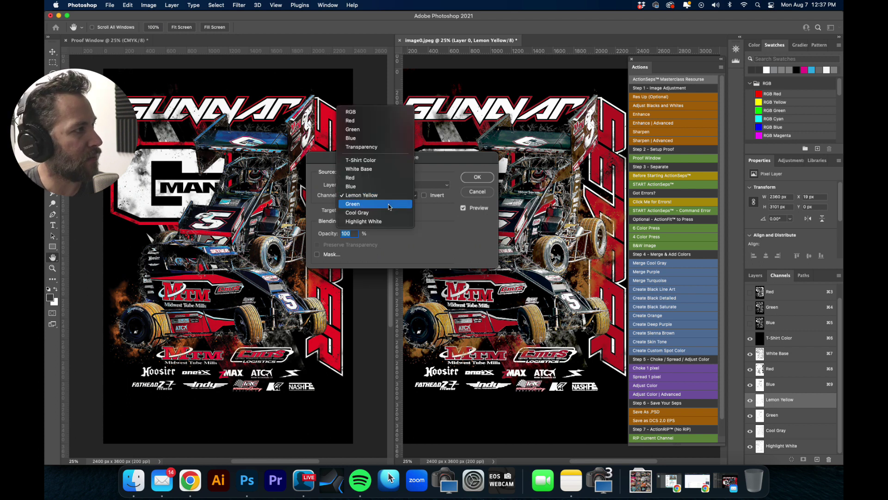
click(393, 204)
click(478, 178)
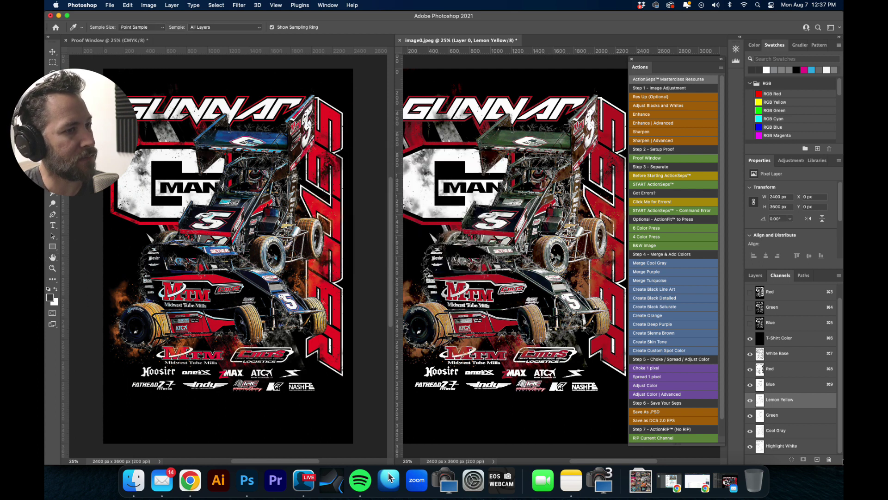
drag(818, 417, 830, 458)
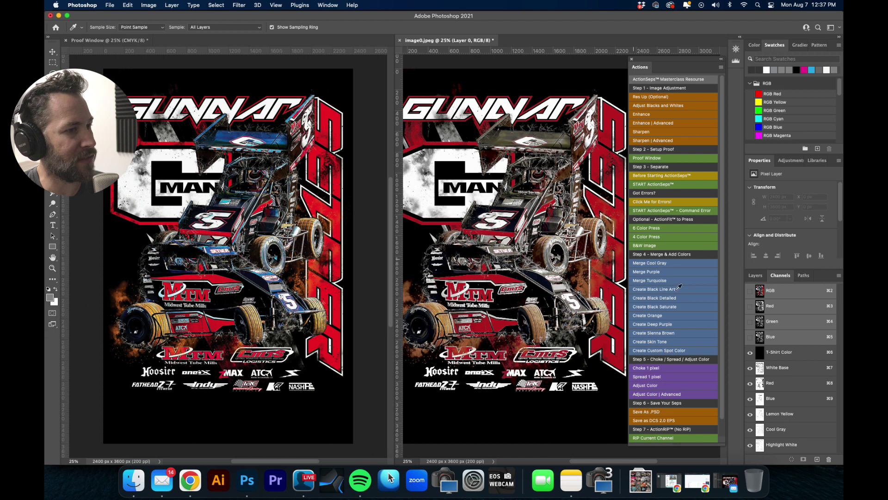
Step: Run the Adjust Color action on the Blue spot channel and set the Levels shadow input to 182
click(795, 396)
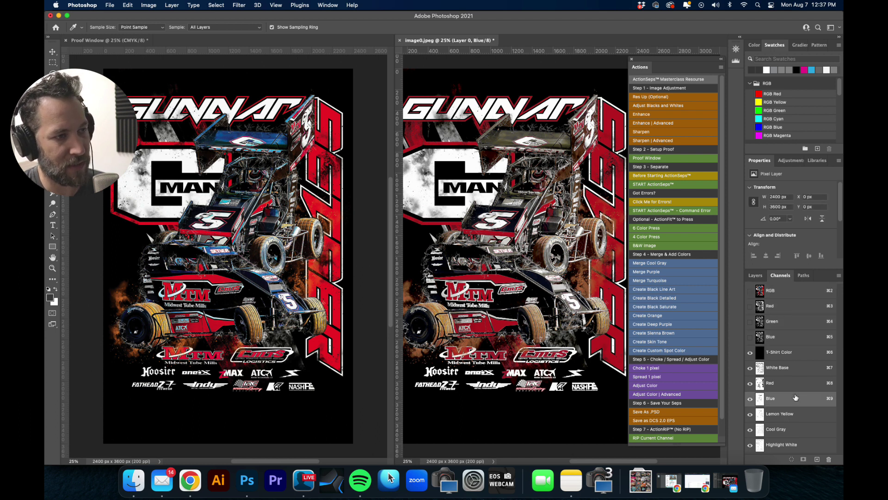
click(676, 382)
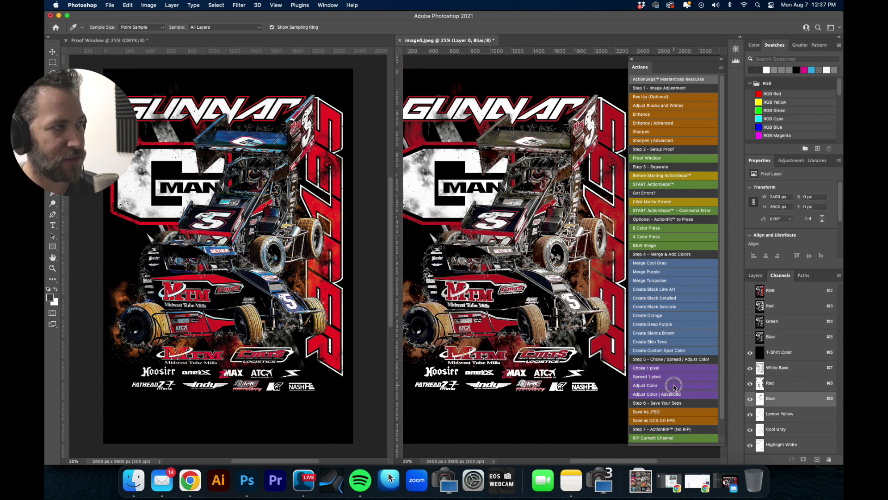
drag(628, 196, 715, 196)
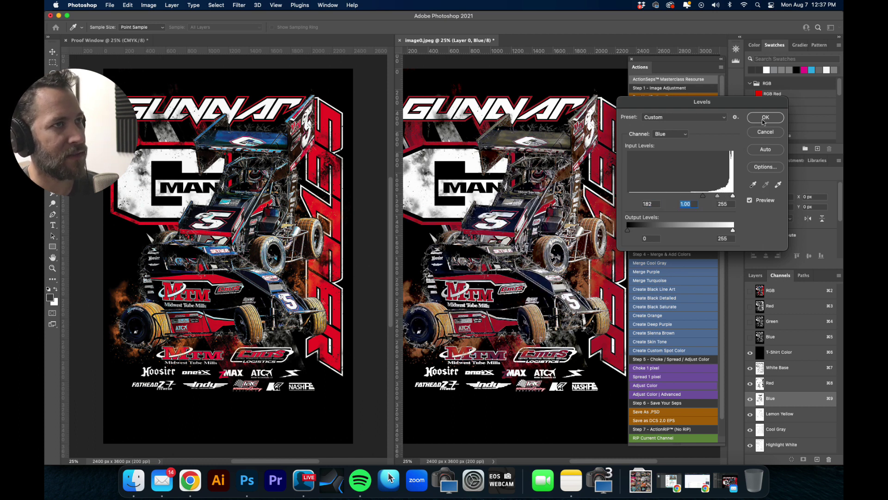
click(766, 118)
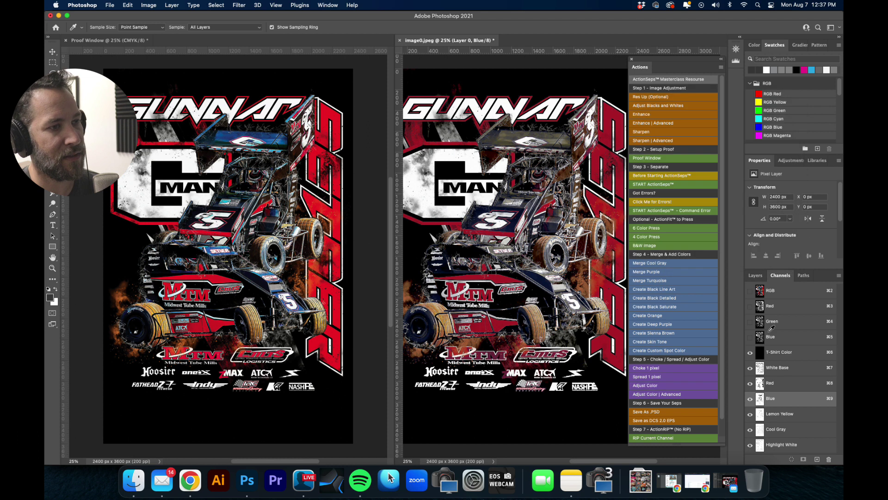
double_click(786, 401)
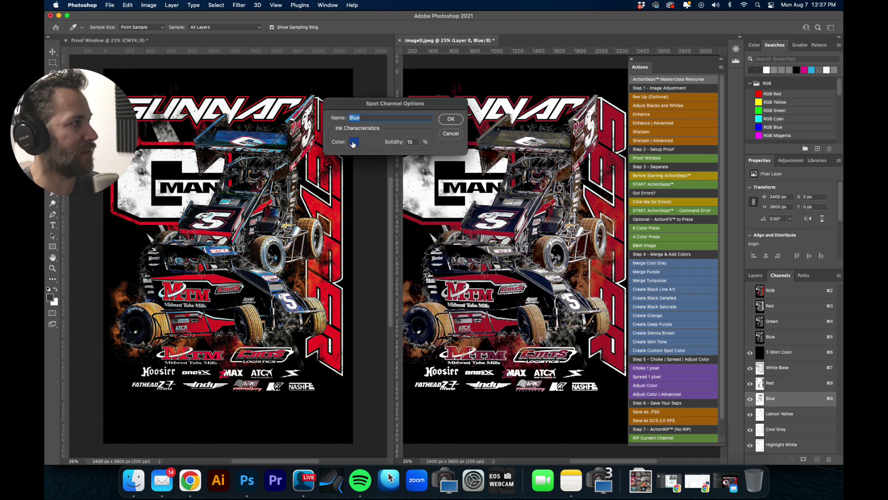
click(353, 142)
mouse_move(536, 148)
mouse_down()
mouse_move(563, 143)
mouse_move(562, 155)
mouse_up()
click(638, 116)
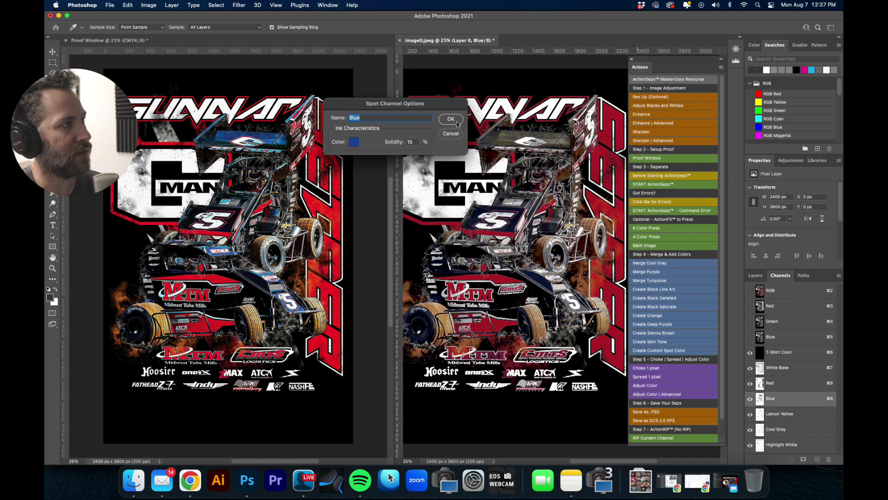
click(450, 134)
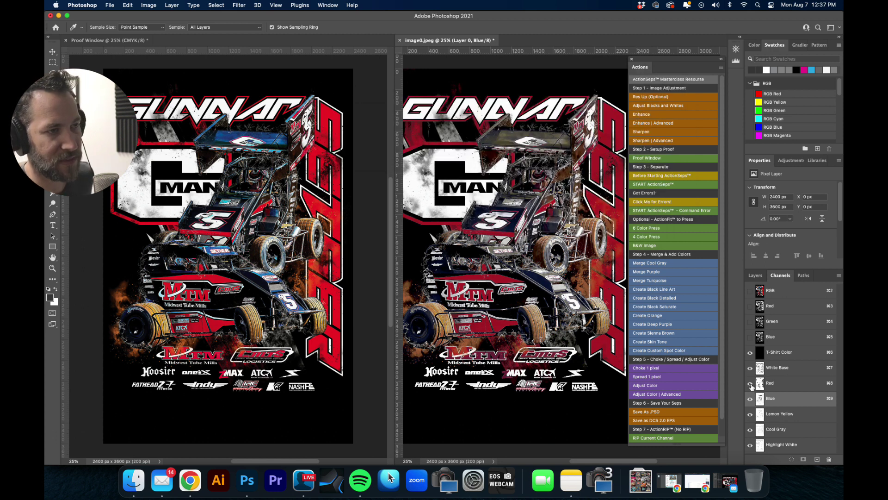
Step: Isolate the Blue spot channel over the T-Shirt Color, and turn White Base, Highlight White, Cool Gray, Lemon Yellow and Red back on one by one
click(750, 368)
drag(750, 415, 750, 445)
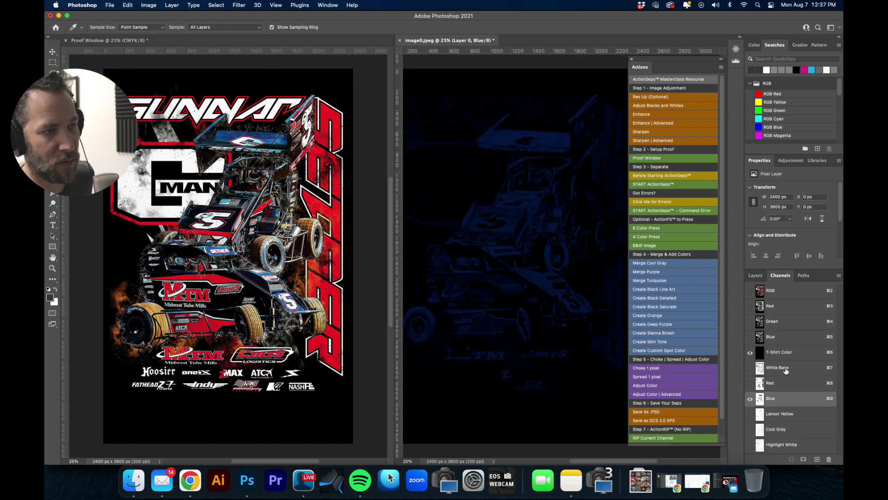
click(750, 368)
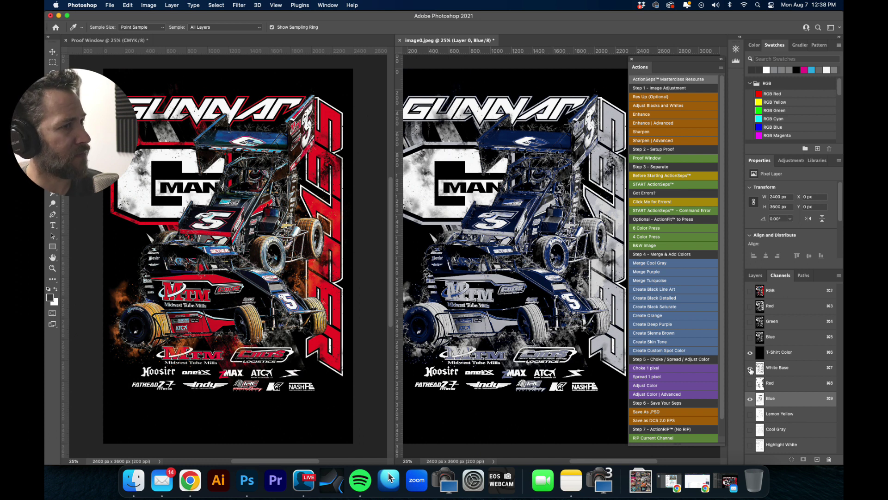
click(750, 446)
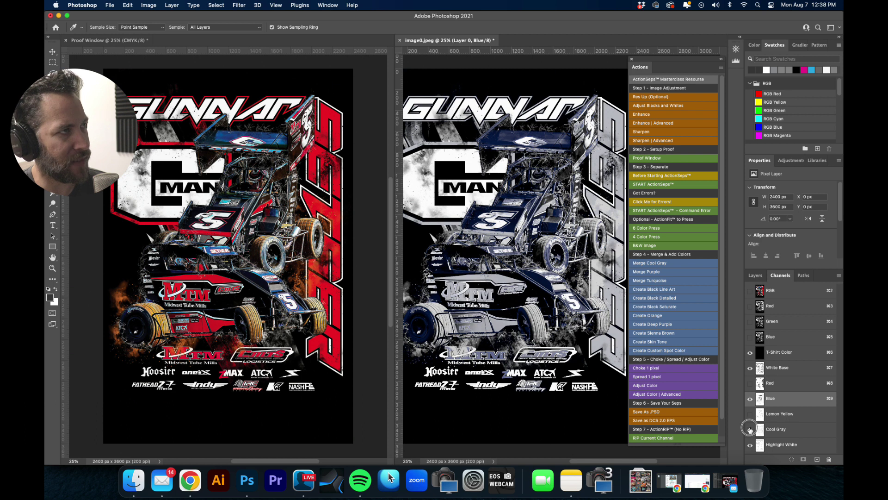
click(750, 430)
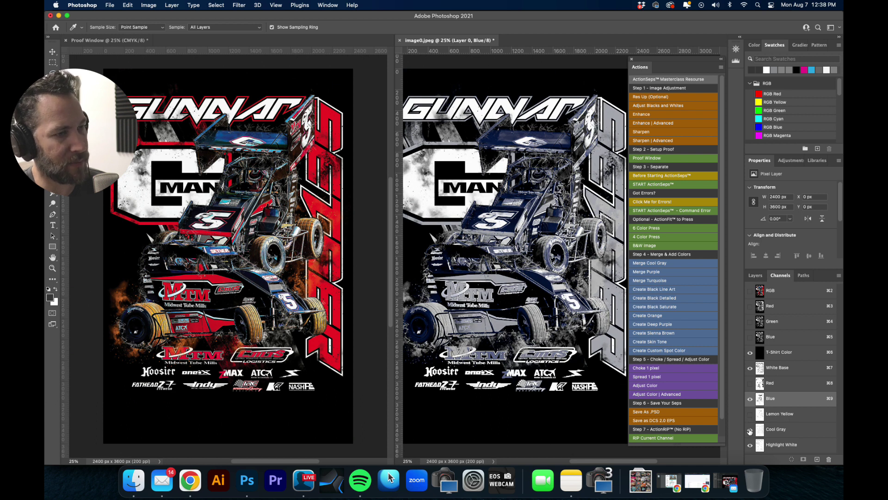
click(751, 431)
click(750, 415)
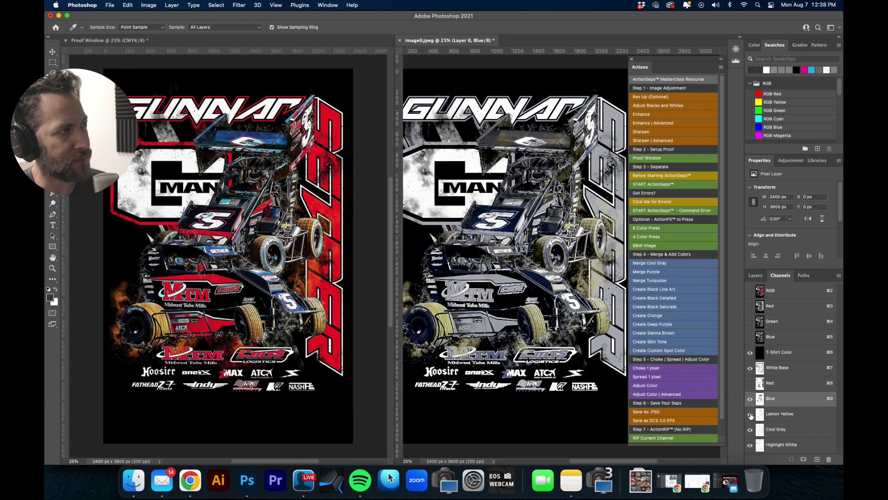
click(750, 414)
click(751, 415)
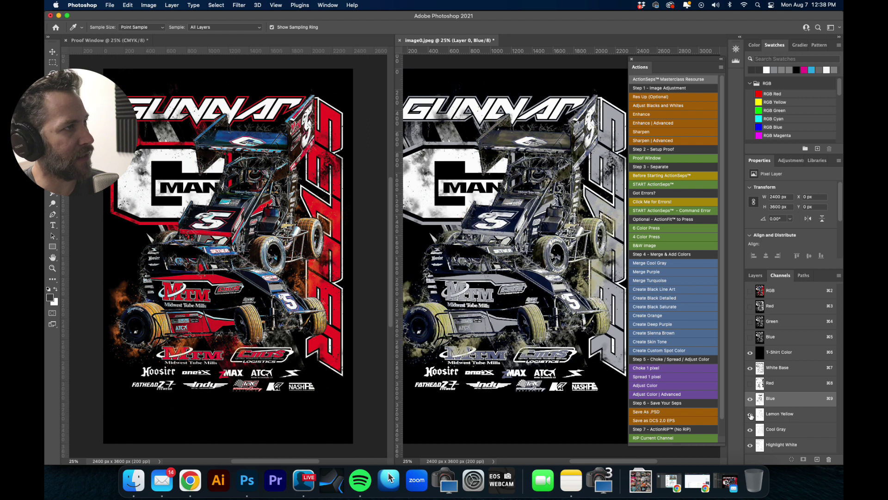
click(751, 384)
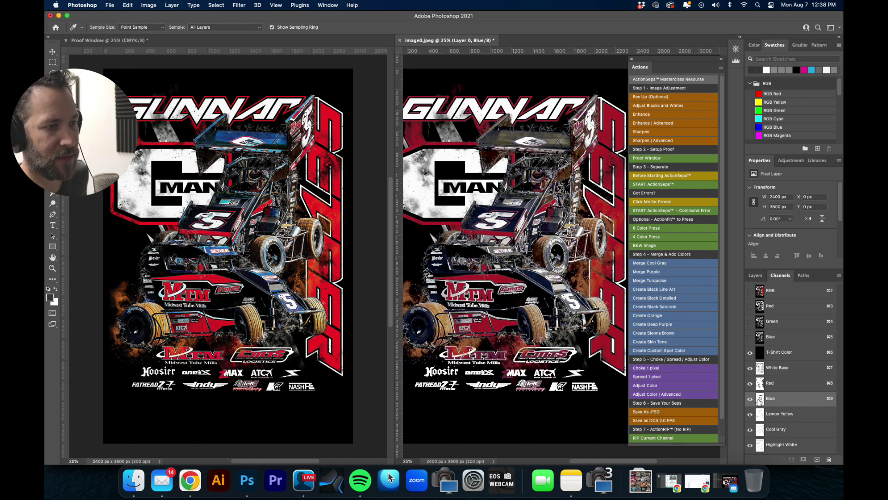
Step: Load the Blue spot channel as a selection and lighten the Lemon Yellow channel inside it with the Levels midtone input
super+click(760, 399)
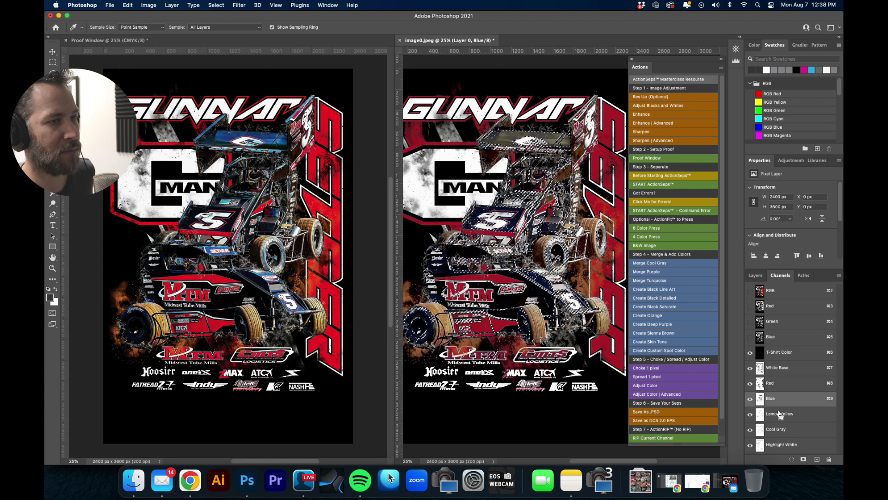
click(811, 415)
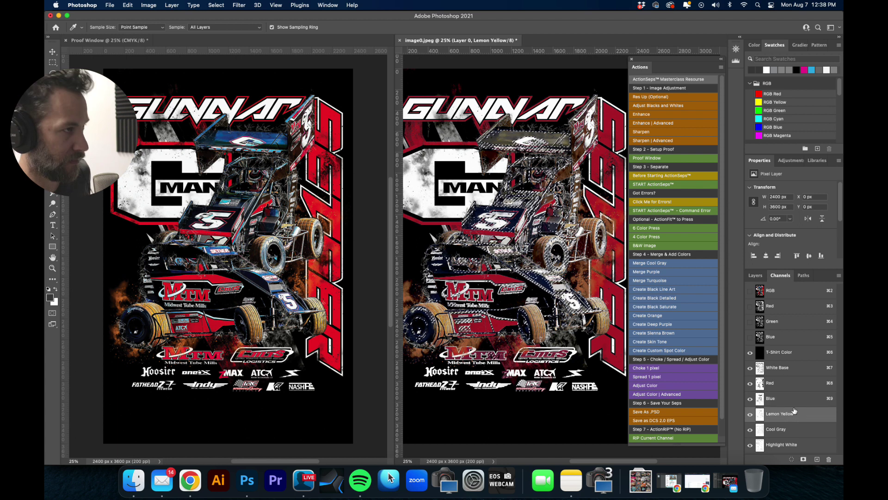
key(super+h)
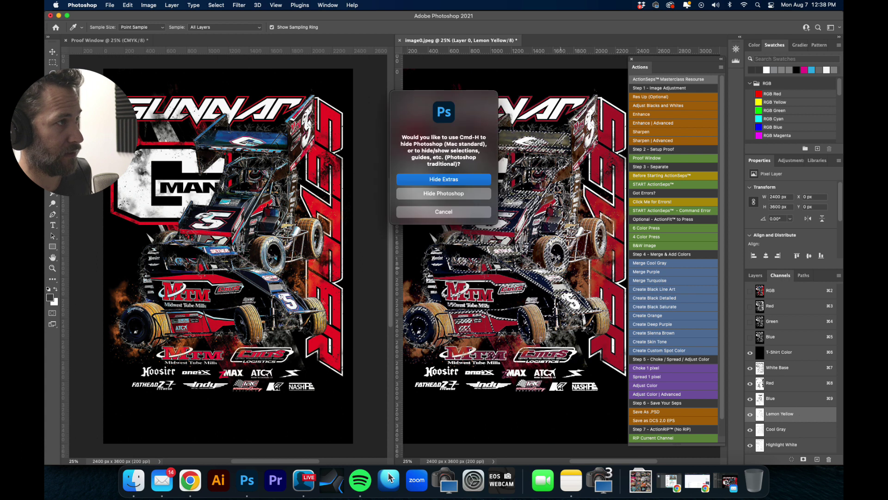
click(469, 212)
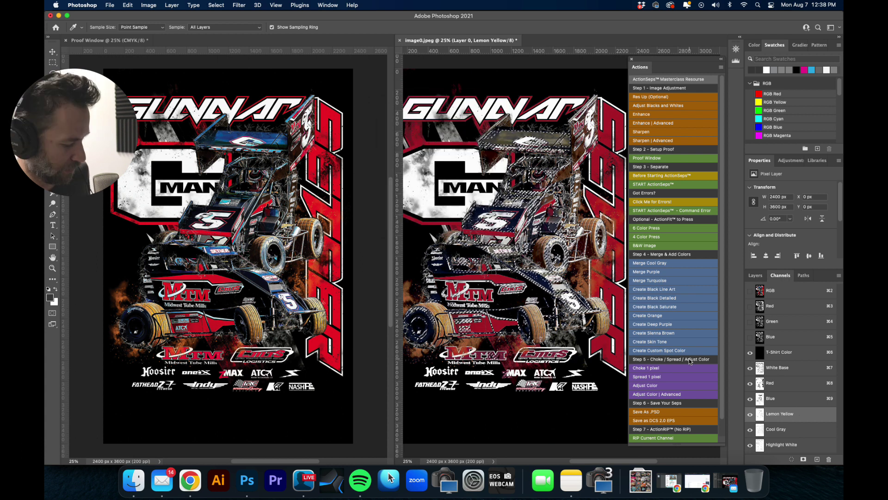
key(super+l)
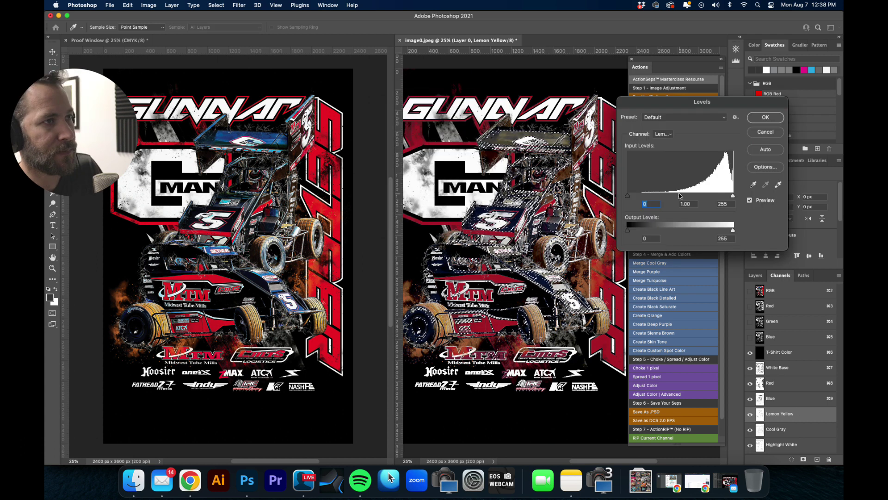
drag(679, 195, 627, 197)
key(Return)
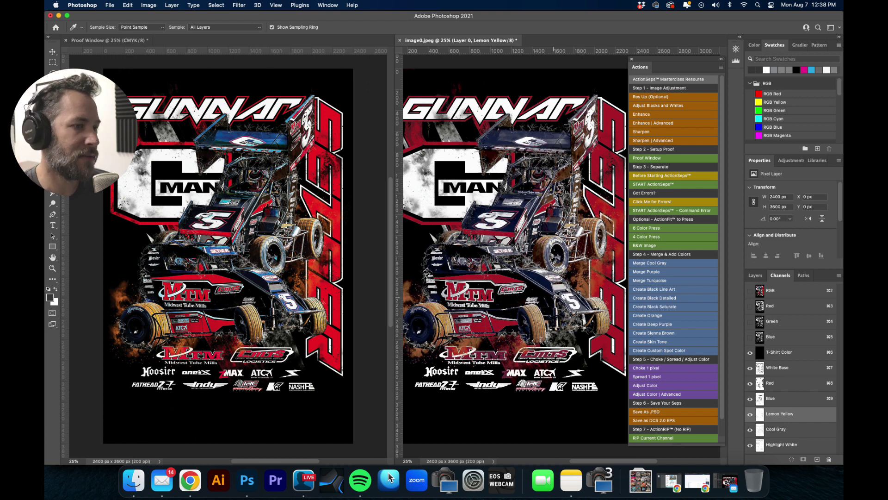
Step: Change the Blue spot channel's ink color to the brighter blue 0a66ae
click(794, 401)
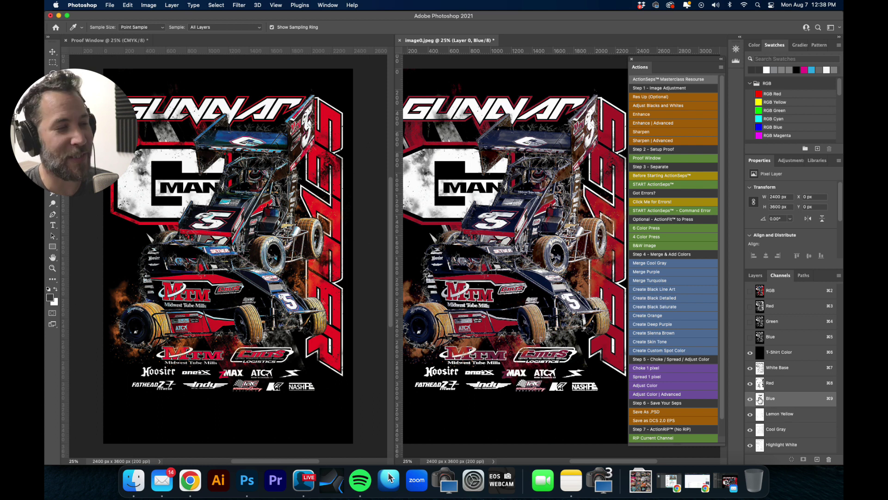
double_click(759, 399)
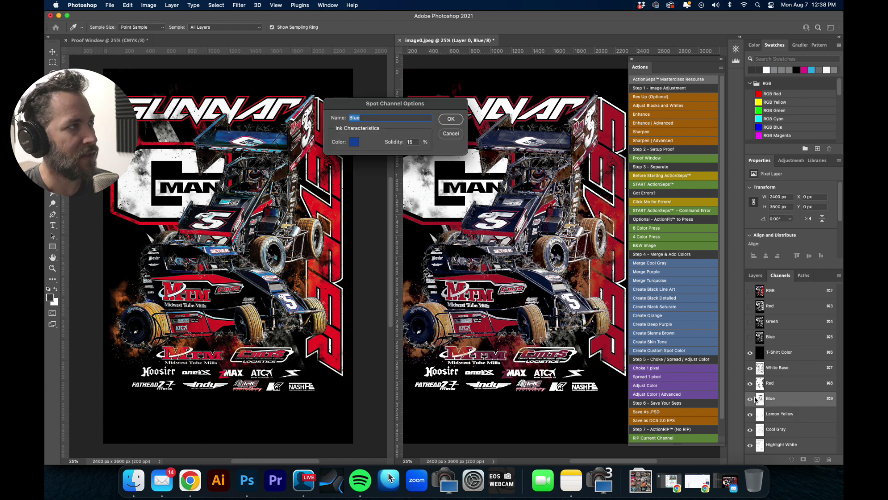
click(355, 144)
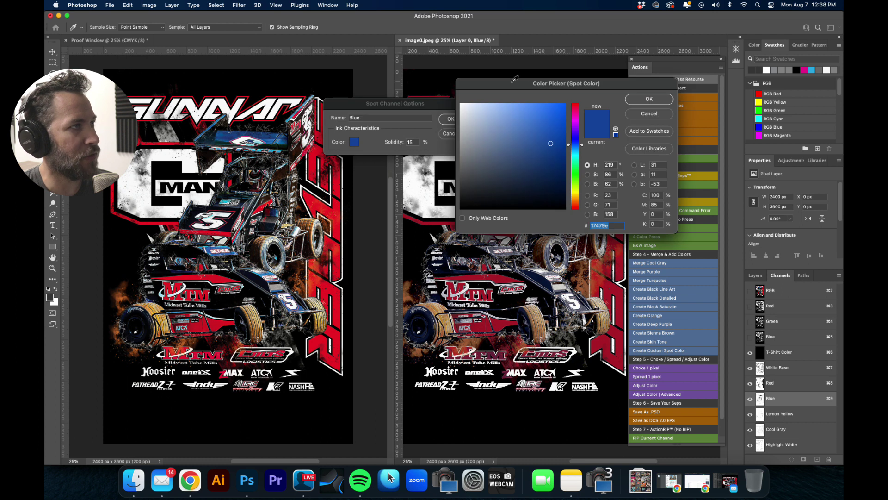
drag(513, 82, 311, 135)
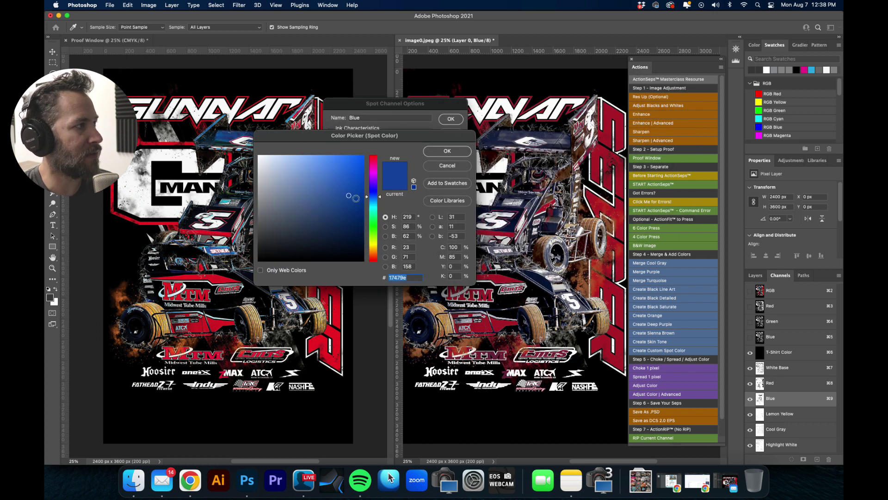
mouse_move(353, 196)
mouse_down()
mouse_move(370, 169)
mouse_move(379, 204)
mouse_move(358, 189)
mouse_up()
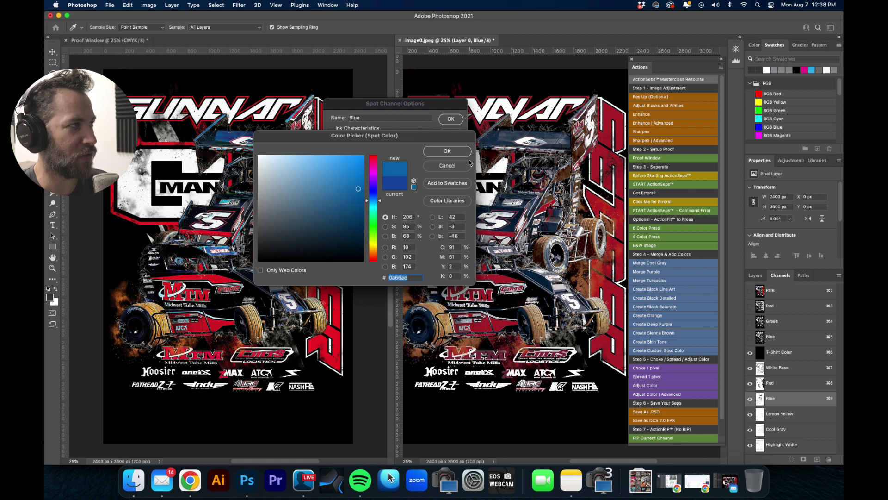
click(460, 154)
click(452, 119)
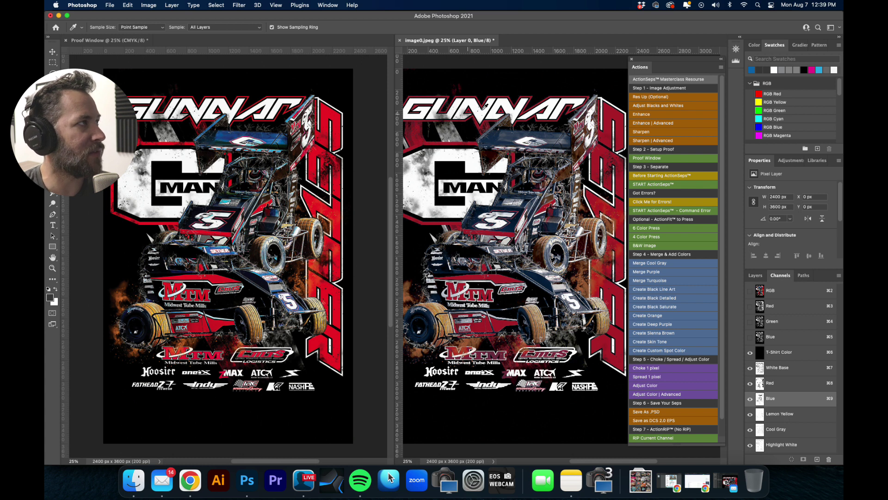
Step: Close the image0.jpeg document without saving its changes
click(399, 41)
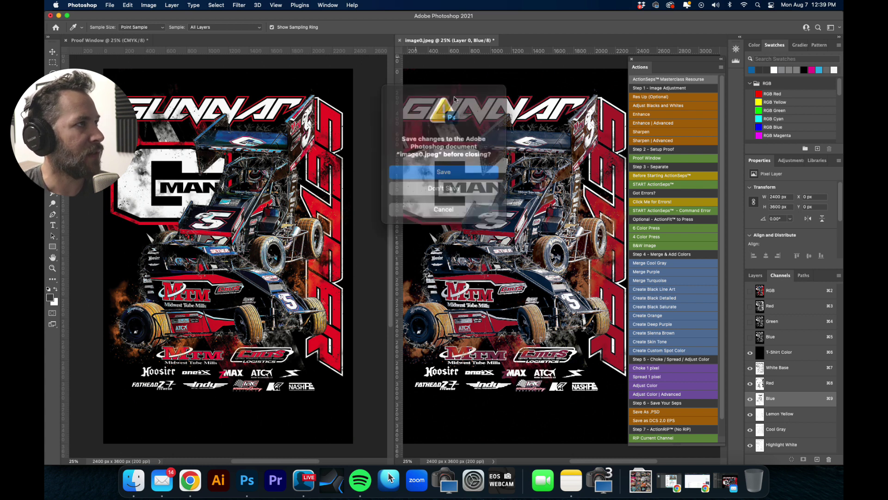
click(443, 183)
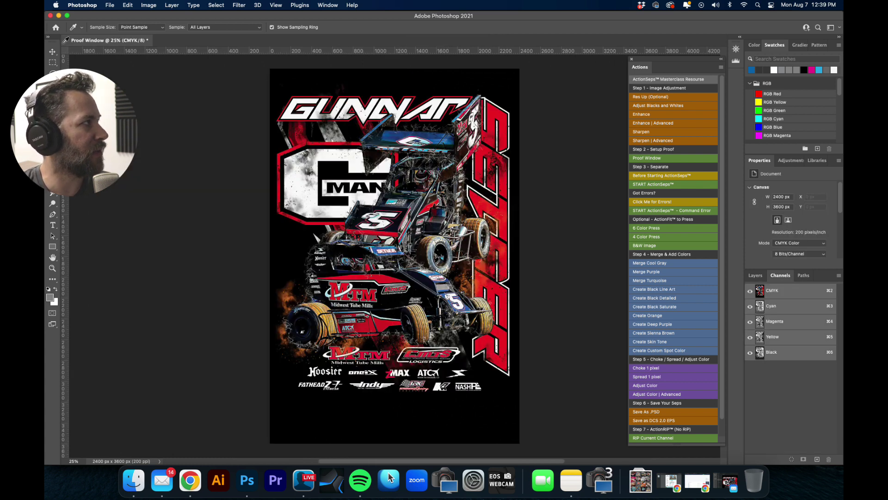
Step: Switch to Chrome, go from the site admin to the actionseps.com home page, and open My Account
click(191, 480)
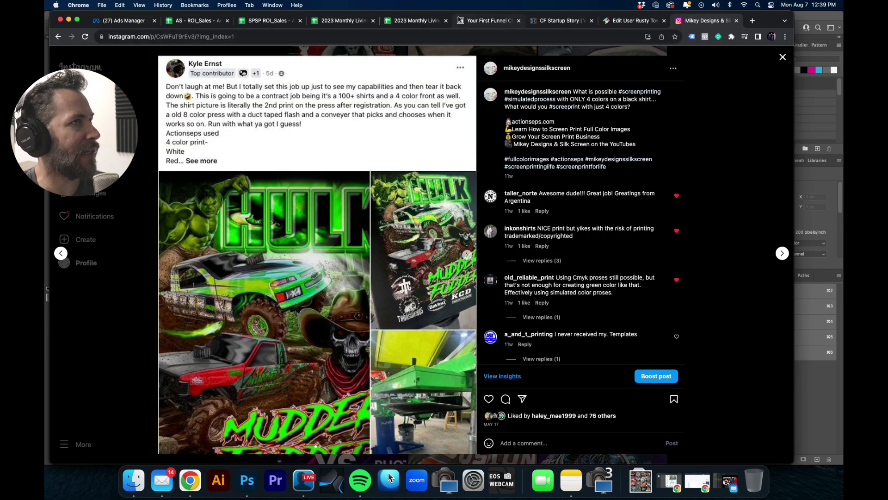
click(633, 22)
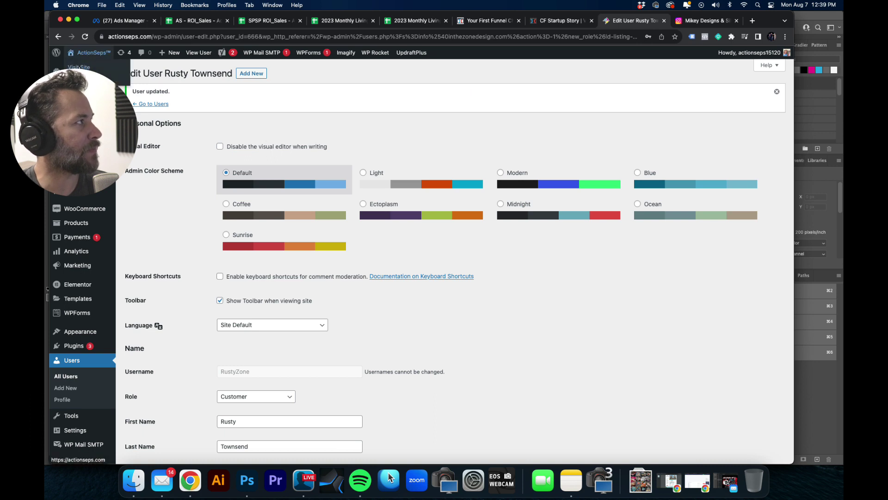
click(78, 67)
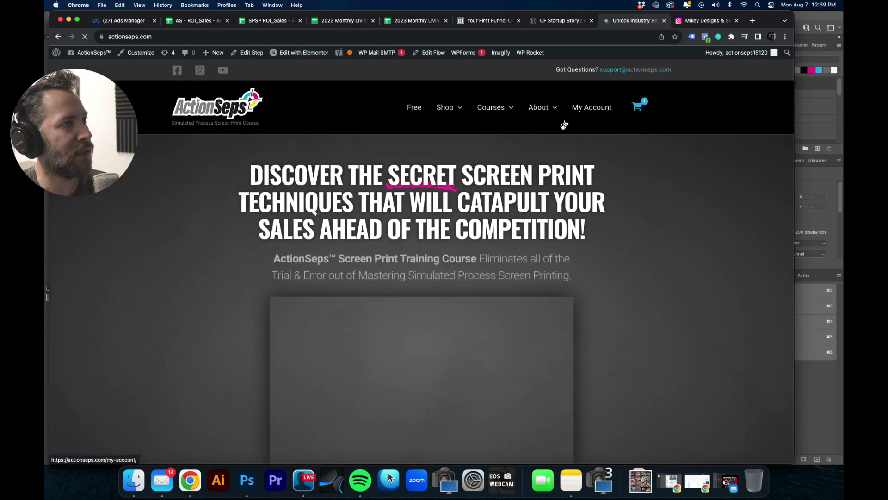
click(584, 108)
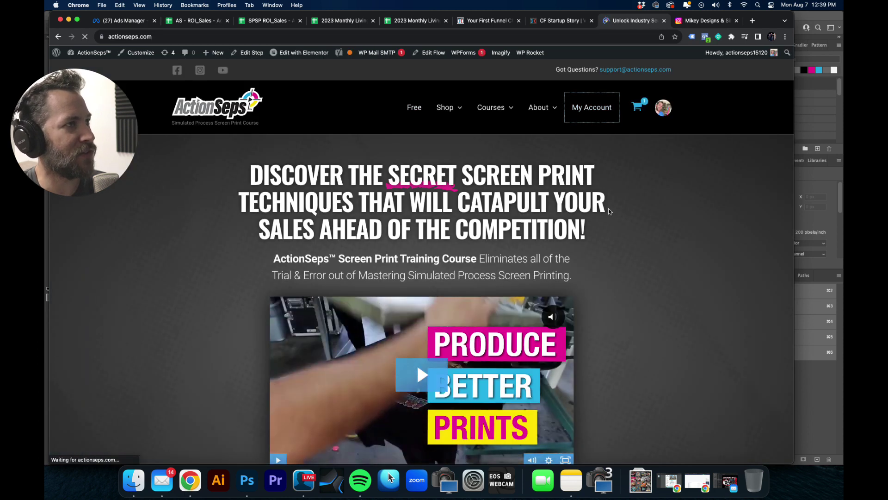
Step: Open the account's Downloads list and download ActionSeps-v1.4.9.zip for the ActionSeps Course product
scroll(606, 218, down, 7)
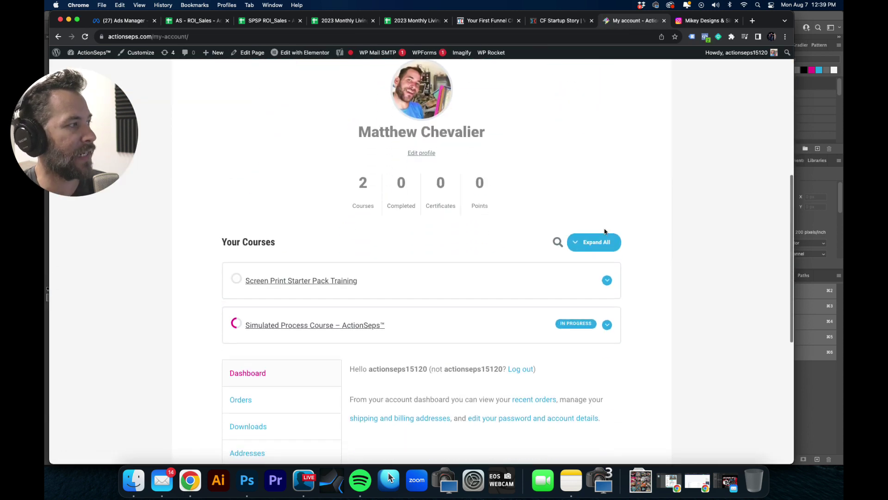
scroll(494, 278, down, 3)
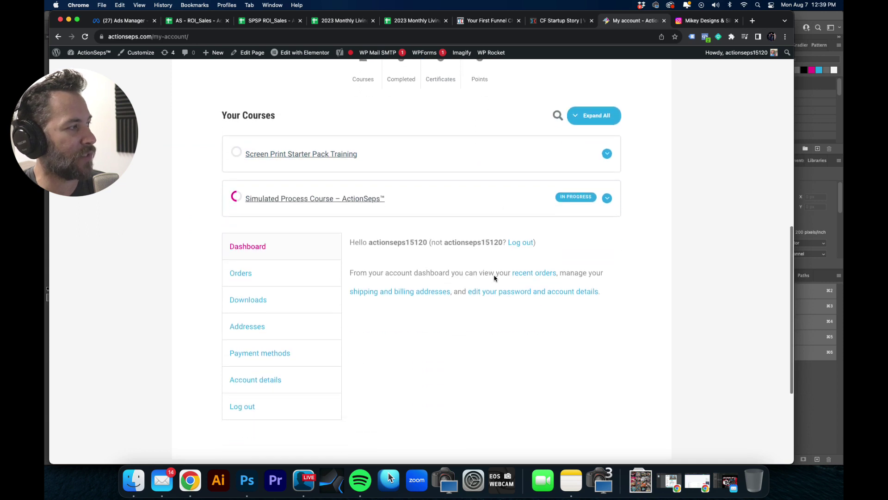
click(244, 284)
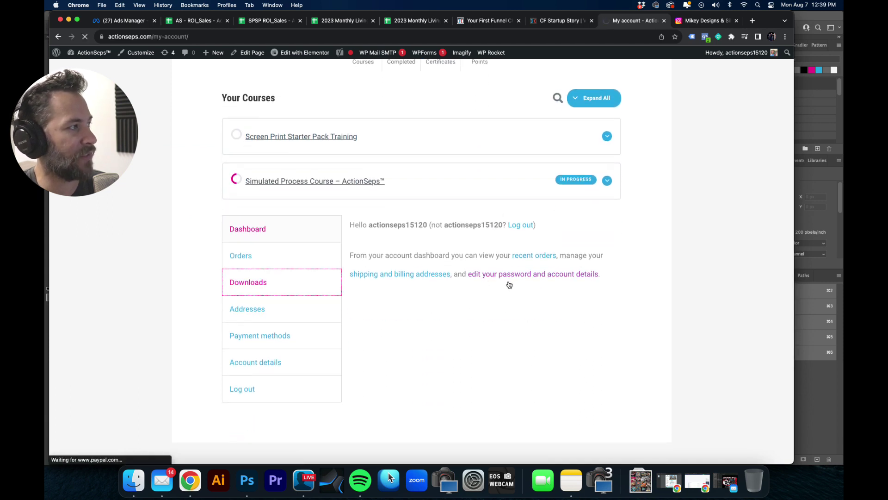
scroll(526, 282, down, 10)
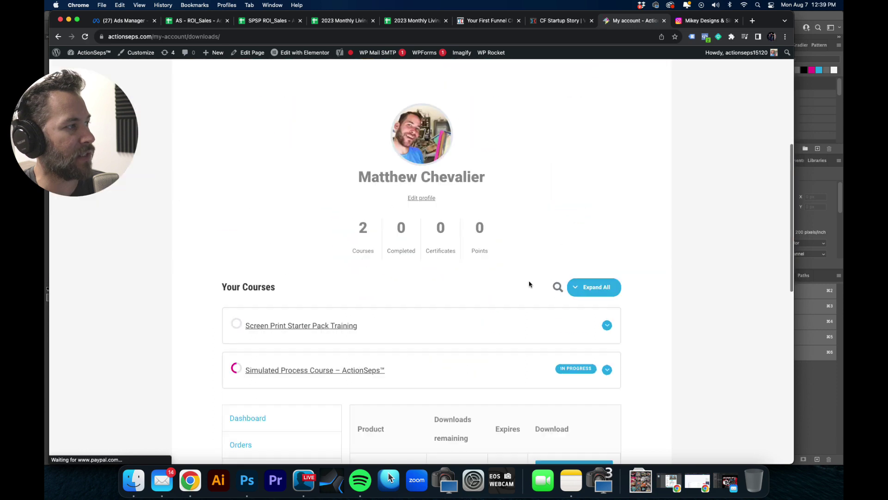
scroll(531, 284, down, 5)
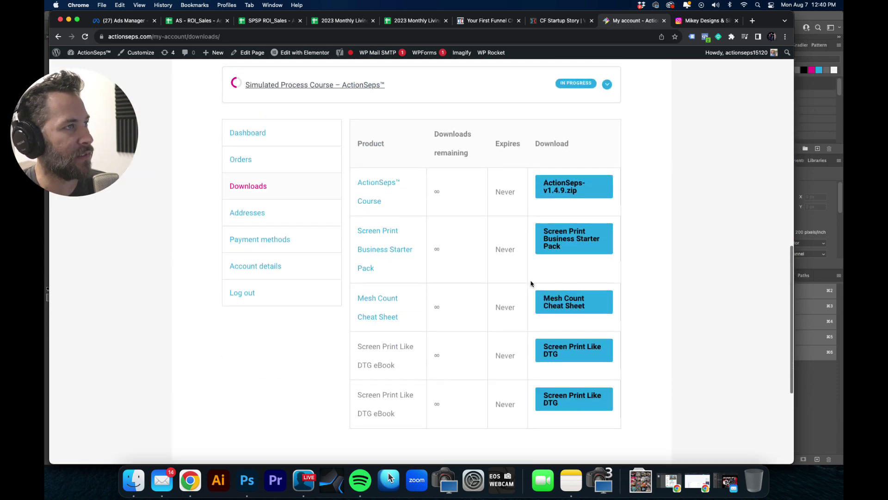
scroll(490, 282, up, 1)
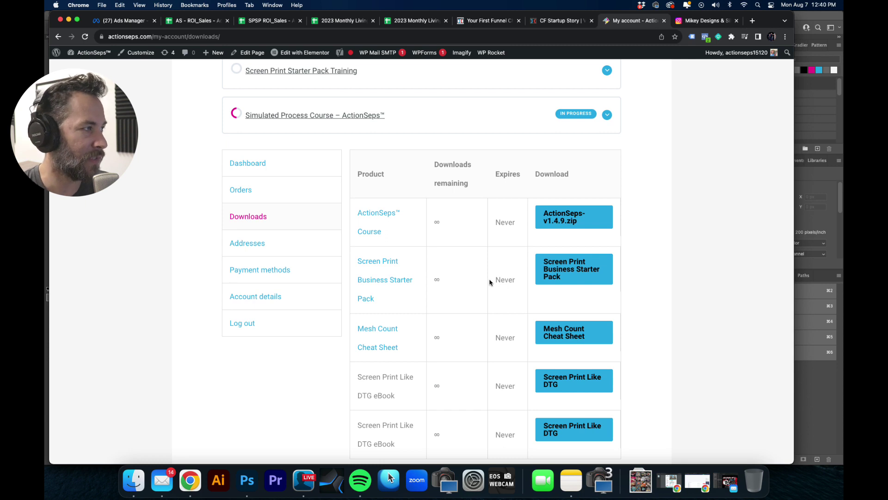
scroll(489, 282, up, 10)
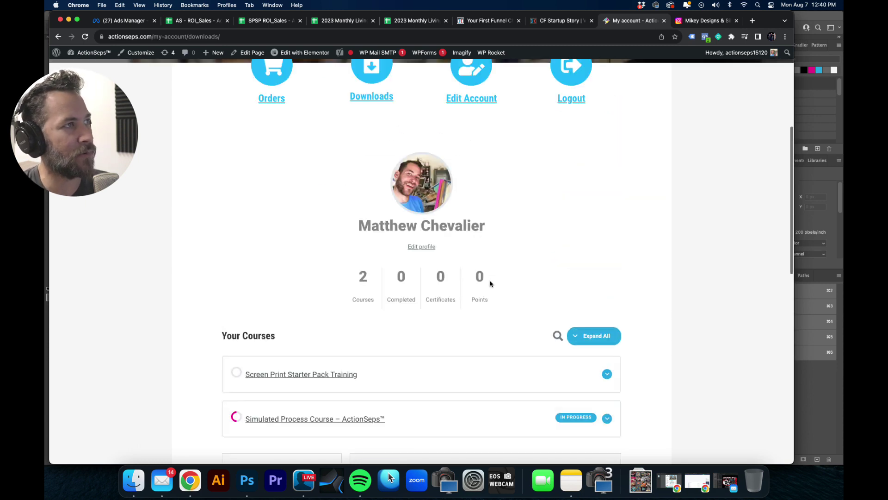
scroll(490, 281, down, 10)
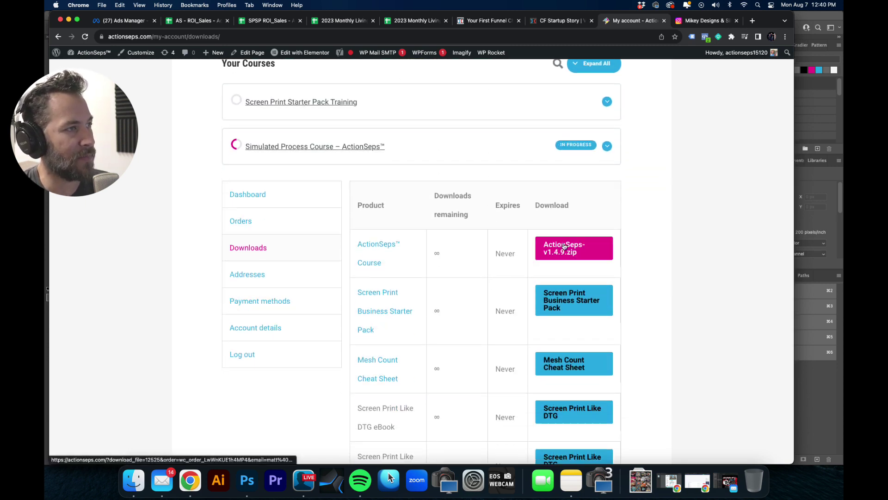
click(563, 249)
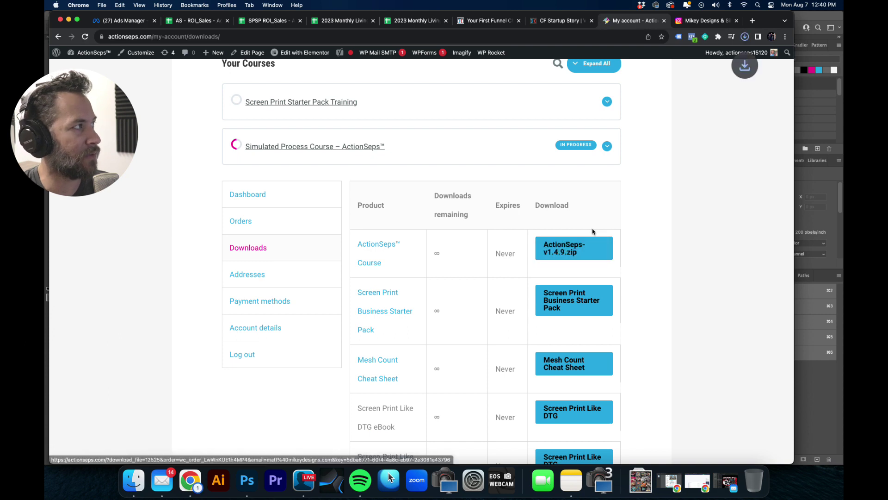
Step: Open the Simulated Process Course – ActionSeps from the account's course list
scroll(593, 252, up, 1)
scroll(590, 252, up, 3)
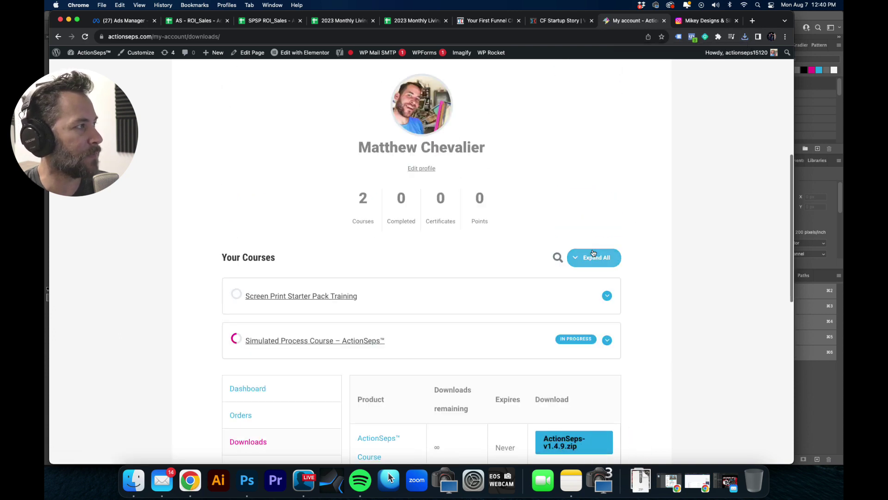
scroll(578, 252, down, 1)
click(350, 269)
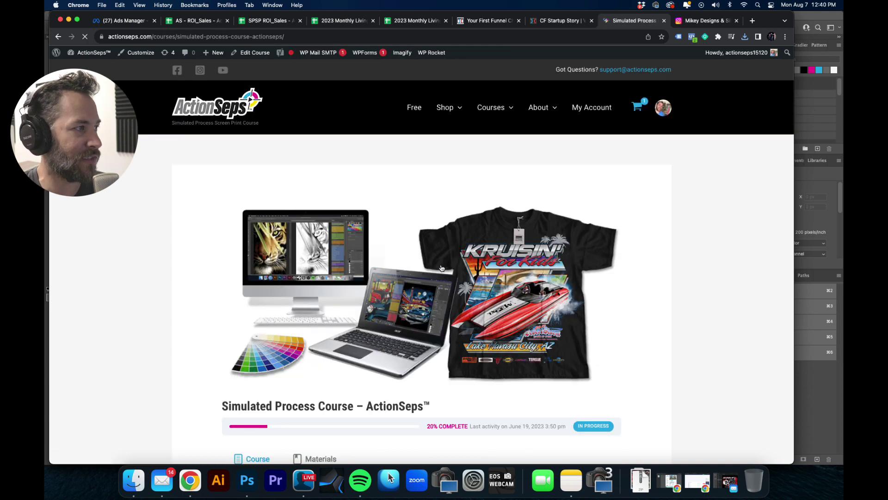
Step: Open the How to Install ActionSeps lesson from the course contents and look over its video and lesson list
scroll(445, 255, down, 8)
scroll(444, 256, down, 8)
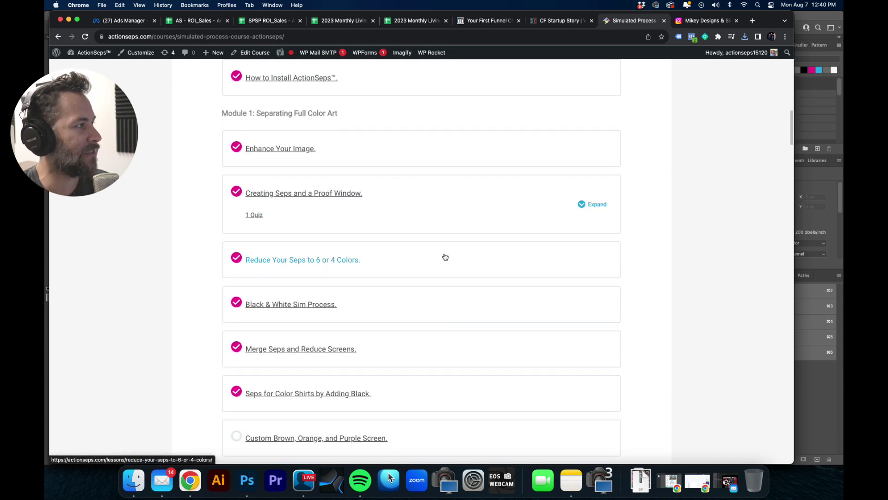
scroll(445, 256, up, 2)
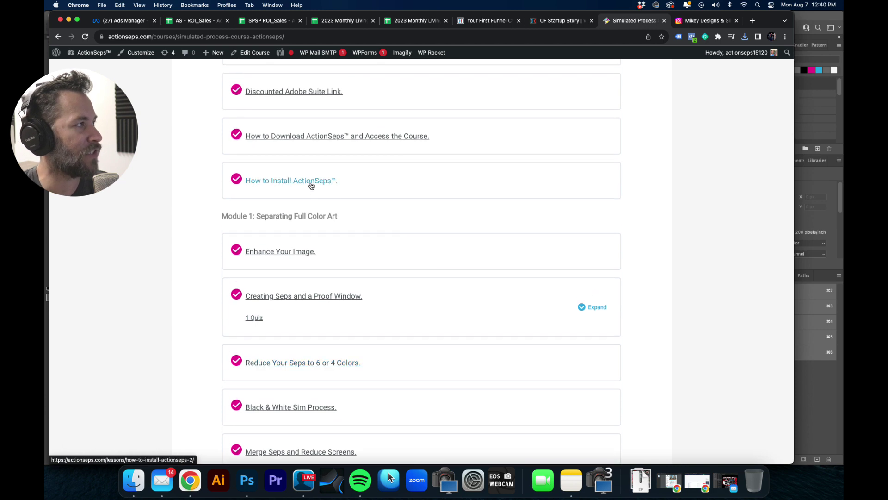
click(392, 183)
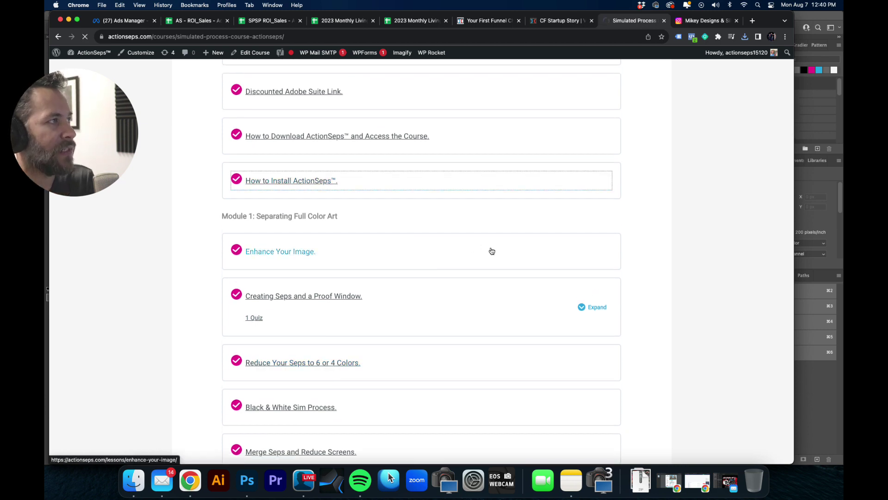
scroll(430, 266, down, 3)
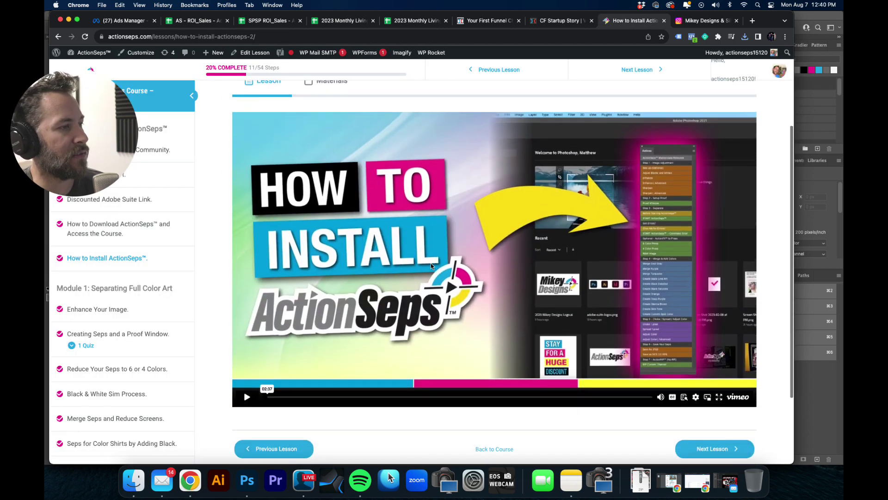
scroll(137, 278, up, 1)
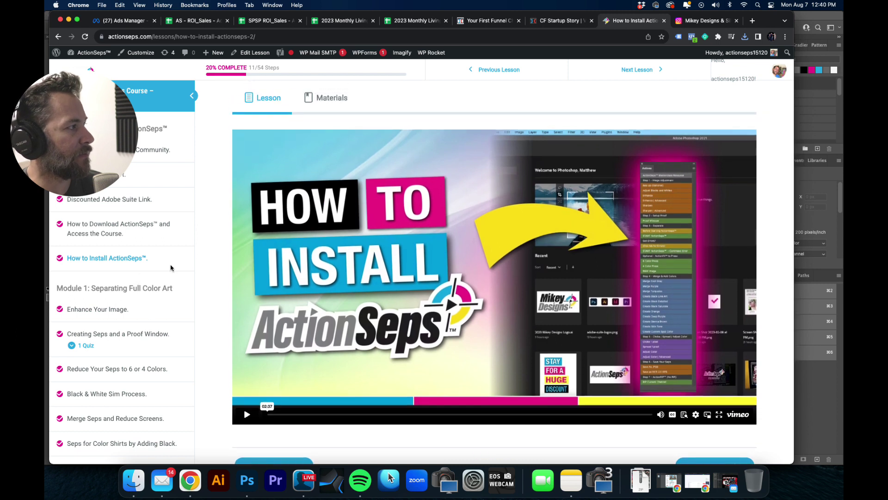
scroll(178, 257, down, 2)
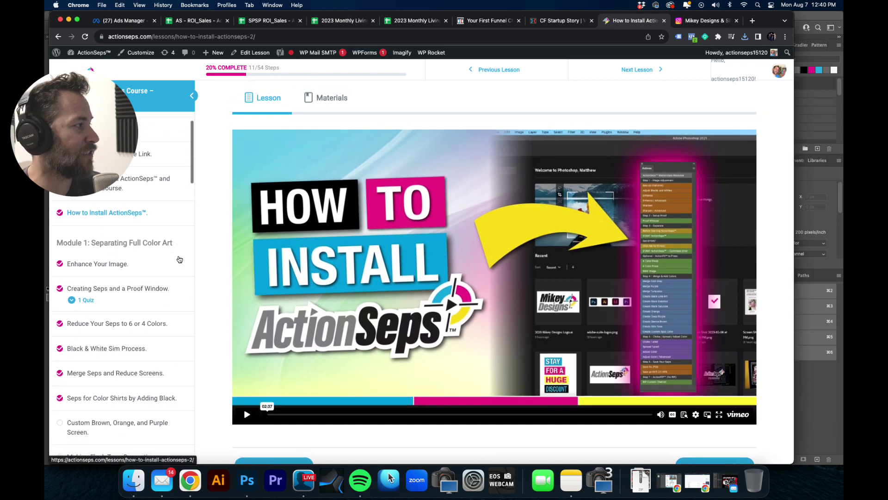
Step: Open the Enhance Your Image lesson in Module 1, followed by the Reduce Your Seps to 6 or 4 Colors lesson
click(108, 256)
scroll(157, 261, down, 2)
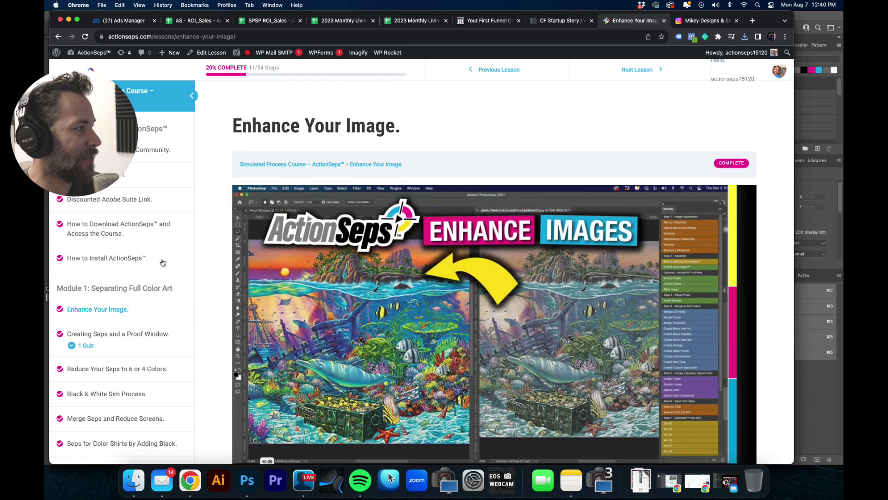
scroll(115, 298, down, 4)
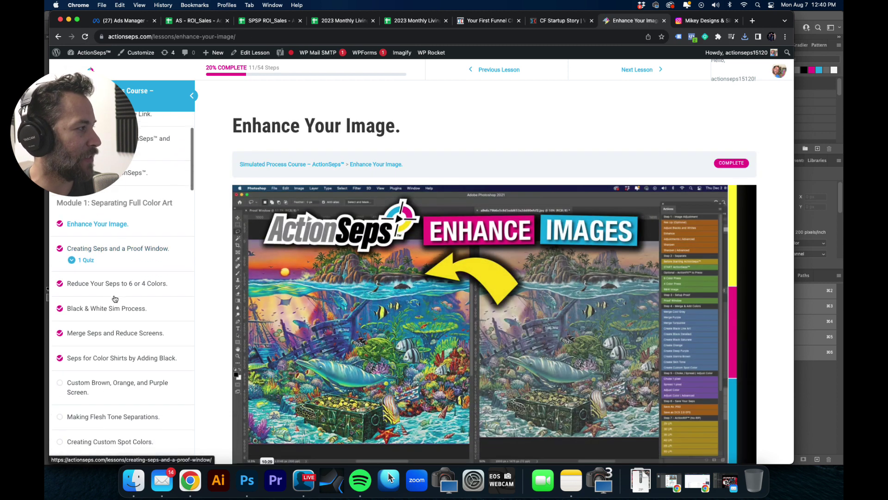
scroll(121, 292, down, 1)
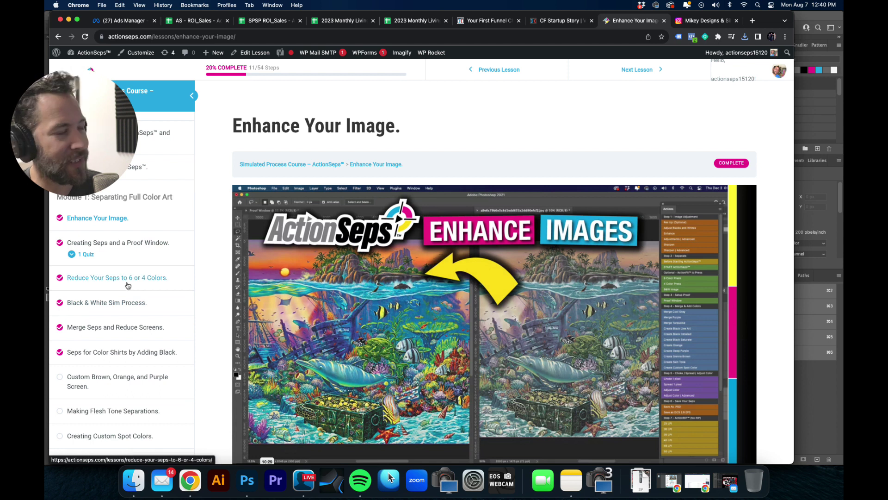
click(142, 279)
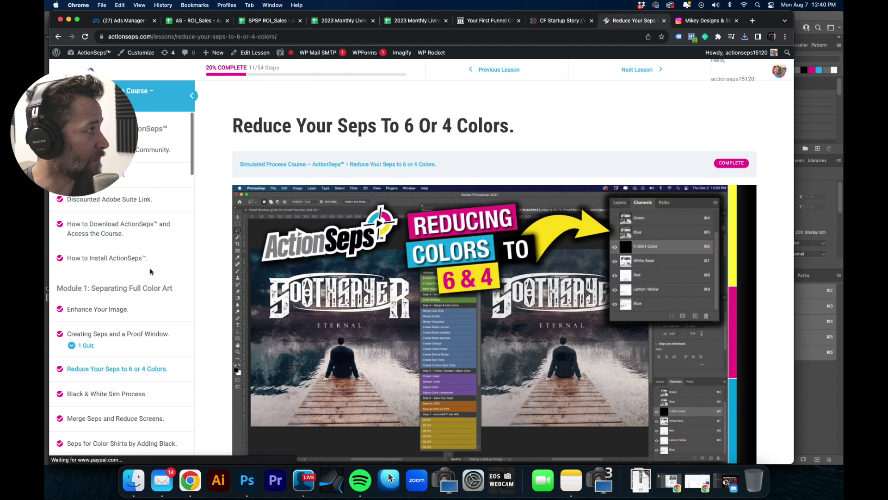
Step: Look through the remaining course lessons and open Dialing in the Highlight White in Module 2: Understanding Separations
scroll(131, 292, down, 5)
scroll(131, 292, down, 4)
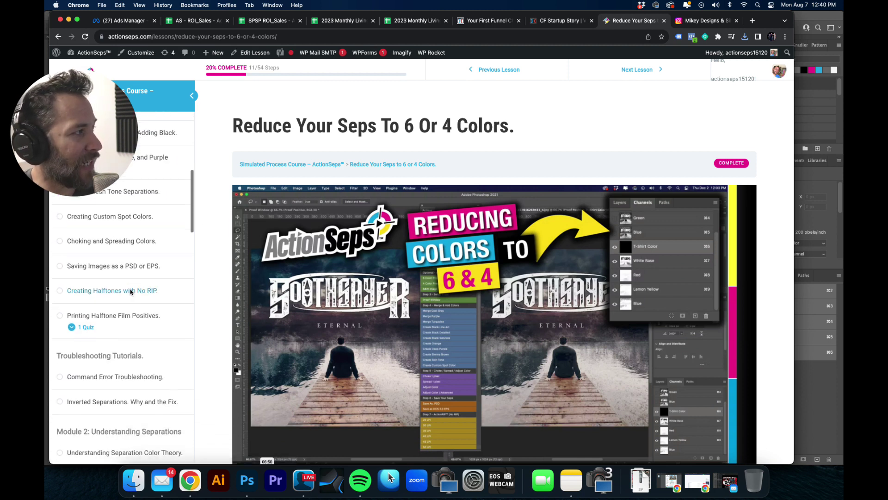
scroll(131, 292, down, 4)
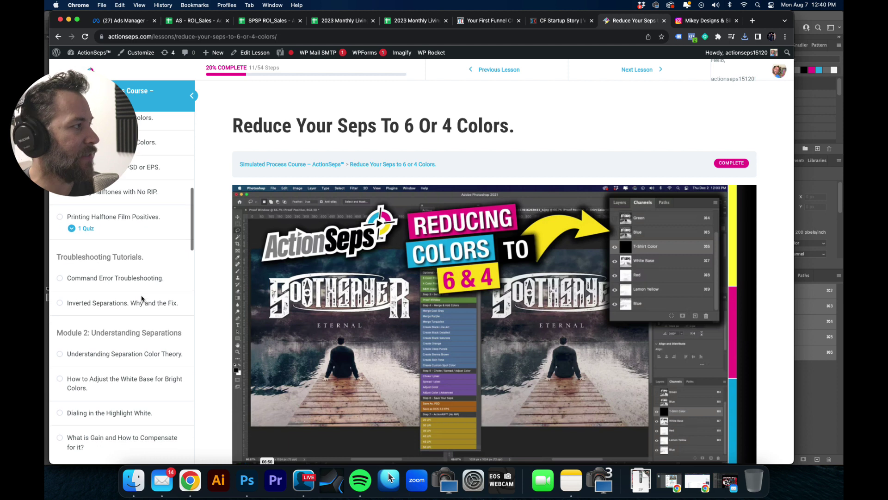
scroll(147, 298, up, 1)
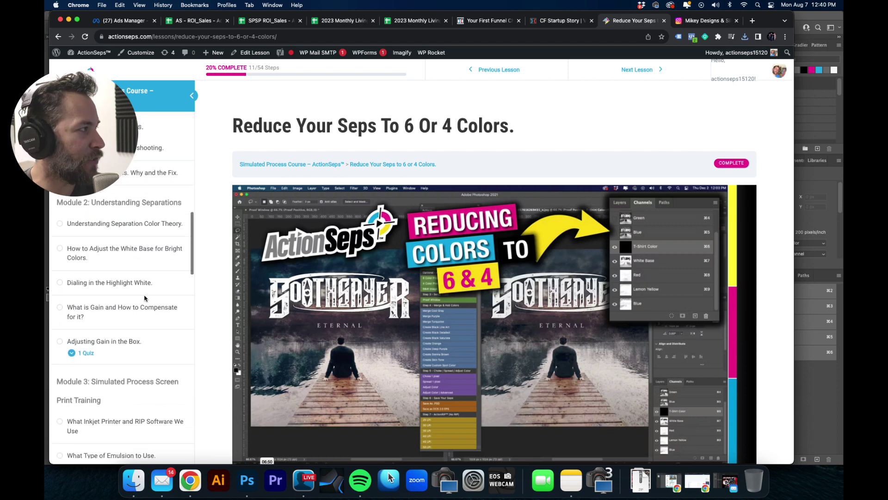
click(139, 305)
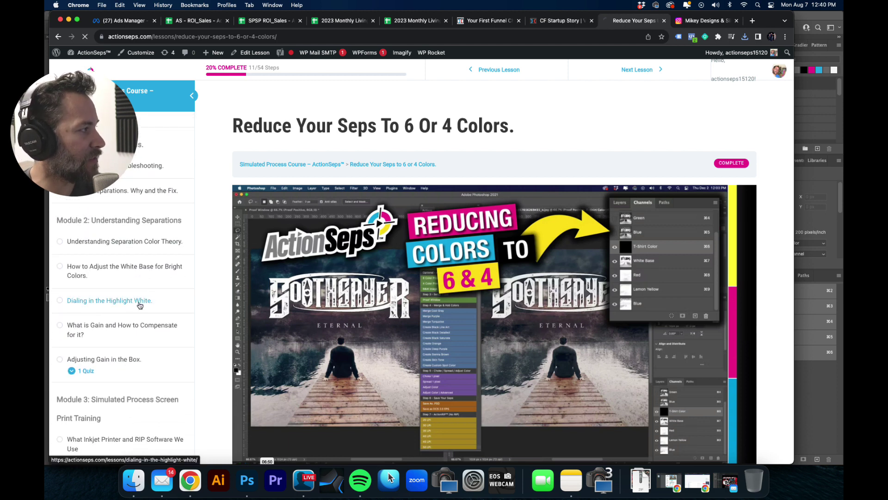